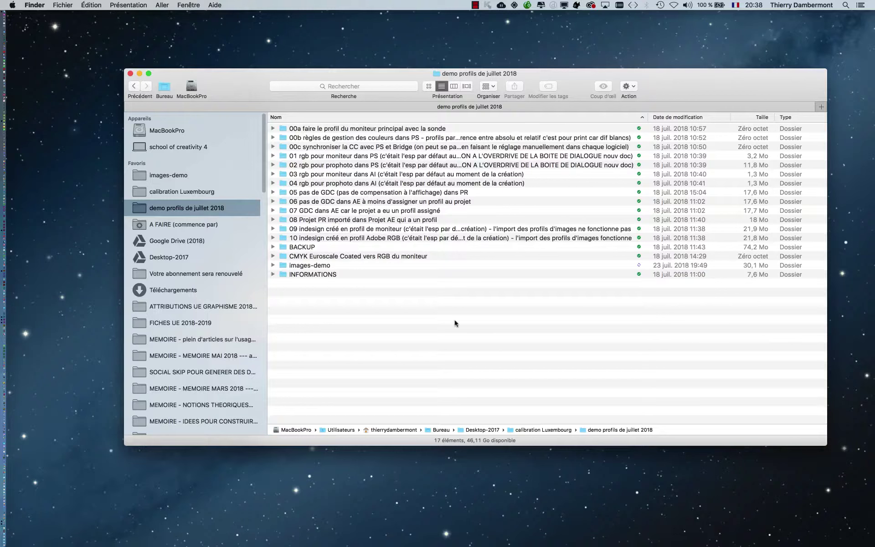
Step: Browse the 05–09 tutorial folders in Finder to read the full 09 InDesign monitor-profile folder name
left_click(326, 221)
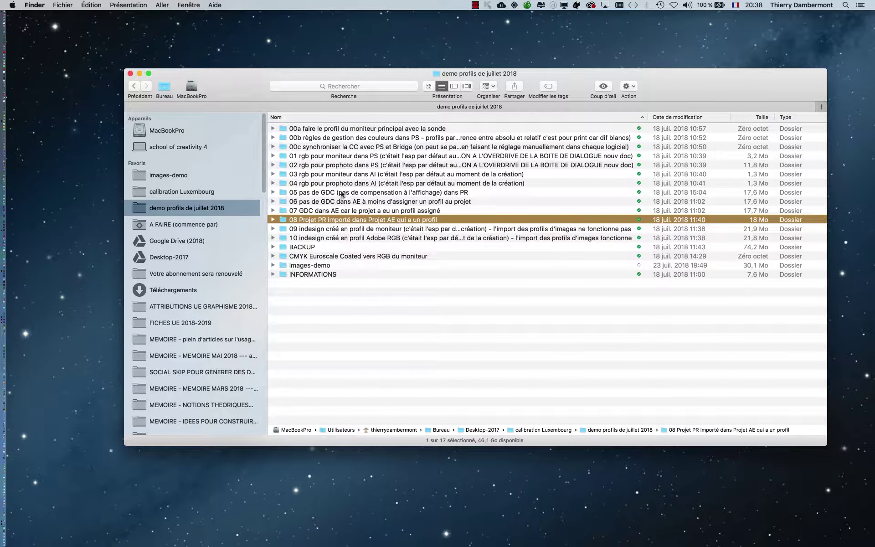
left_click(343, 229)
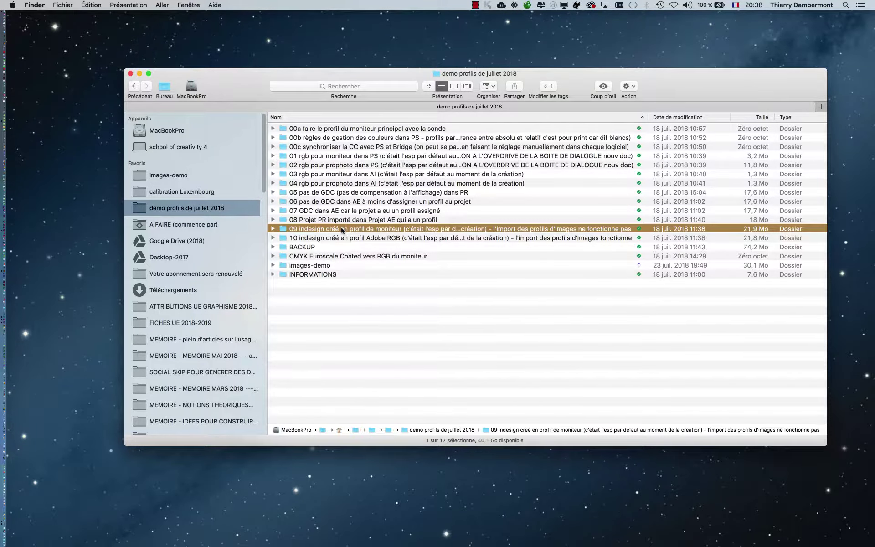
left_click(342, 228)
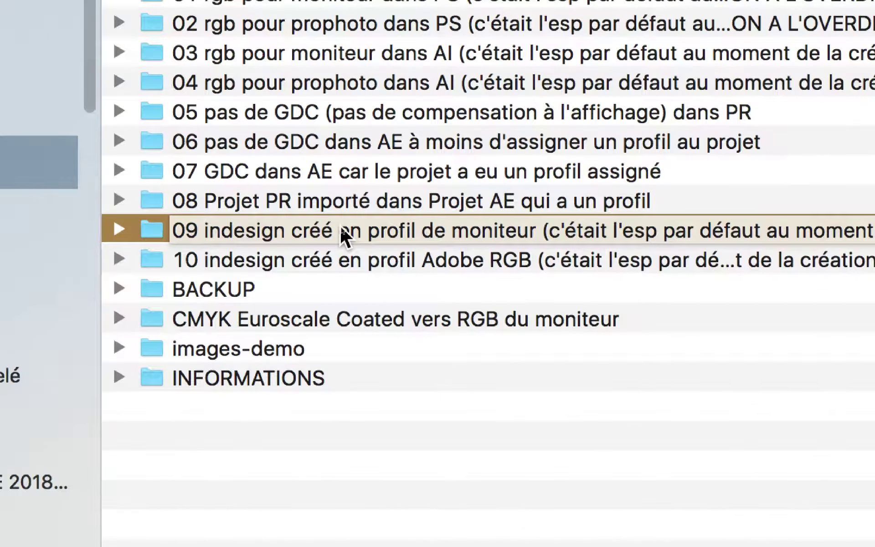
left_click(342, 218)
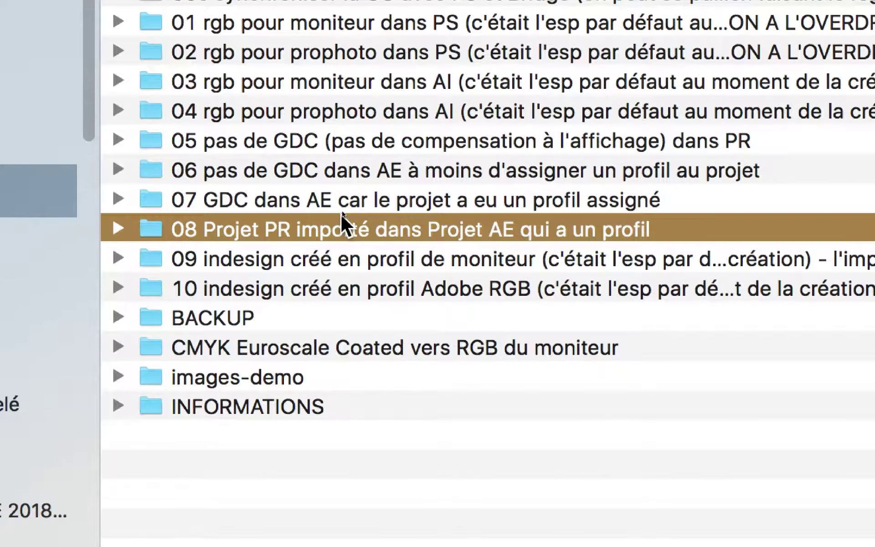
left_click(340, 212)
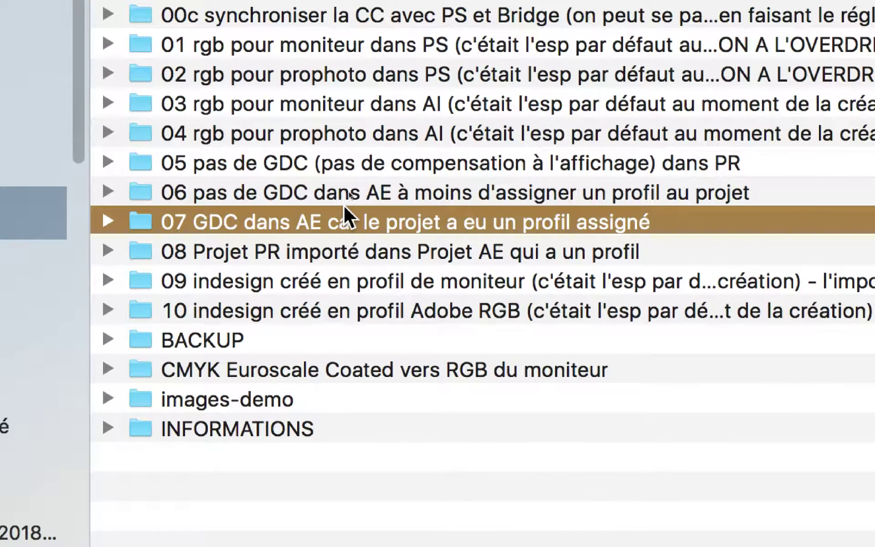
left_click(356, 168)
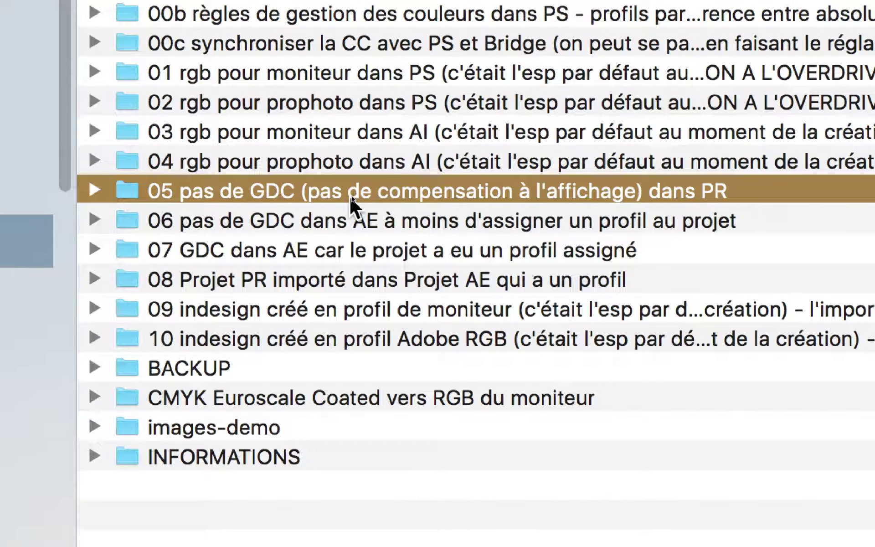
left_click(350, 308)
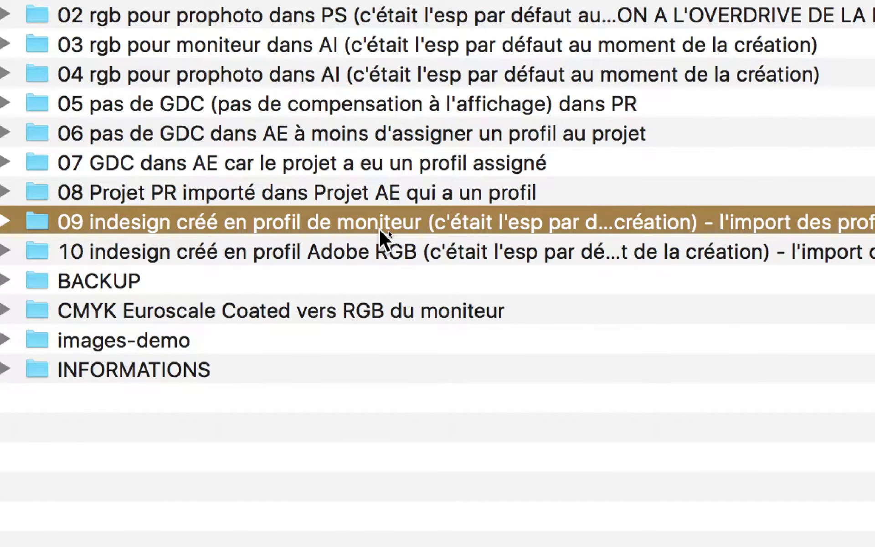
key("Return")
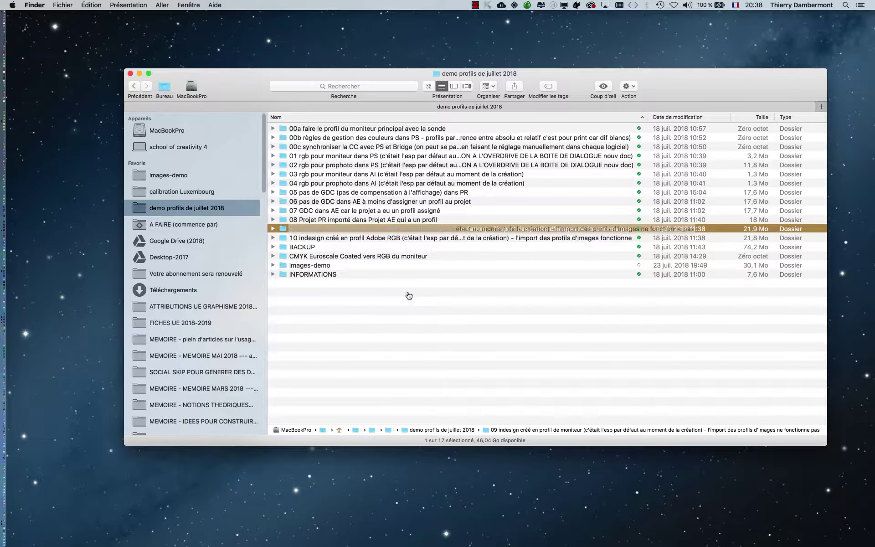
Step: Bring Illustrator to the front with all other applications hidden
key("super+Tab")
left_click(333, 287)
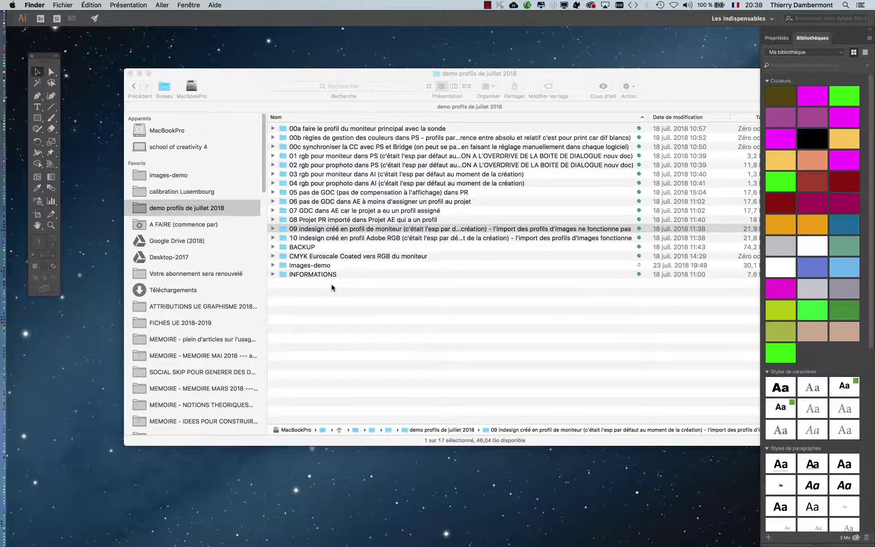
key("alt+super+h")
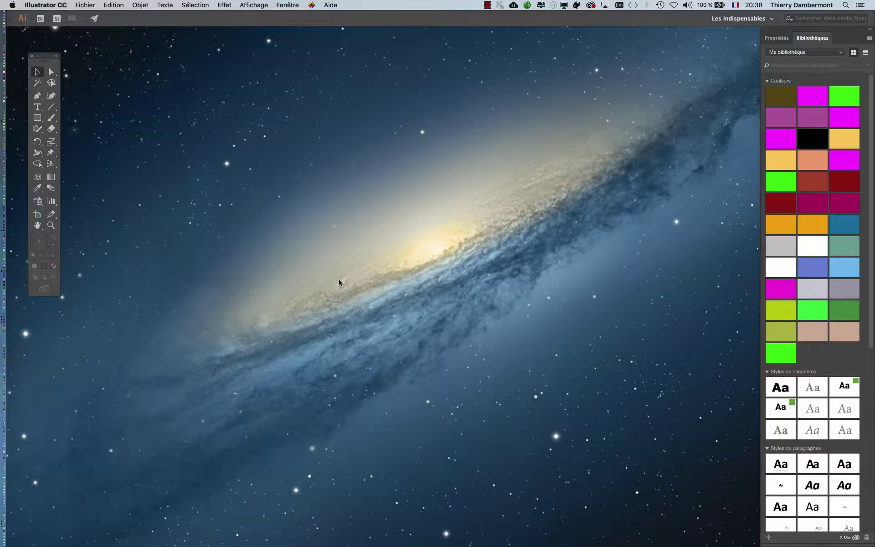
Step: Preview an A4 print-preset new document in Illustrator, then close the dialog without creating it
left_click(87, 5)
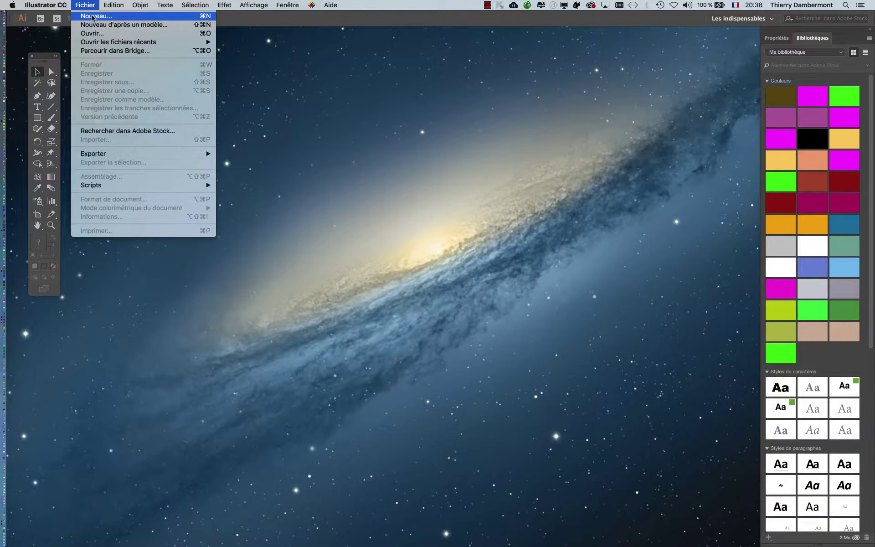
left_click(93, 17)
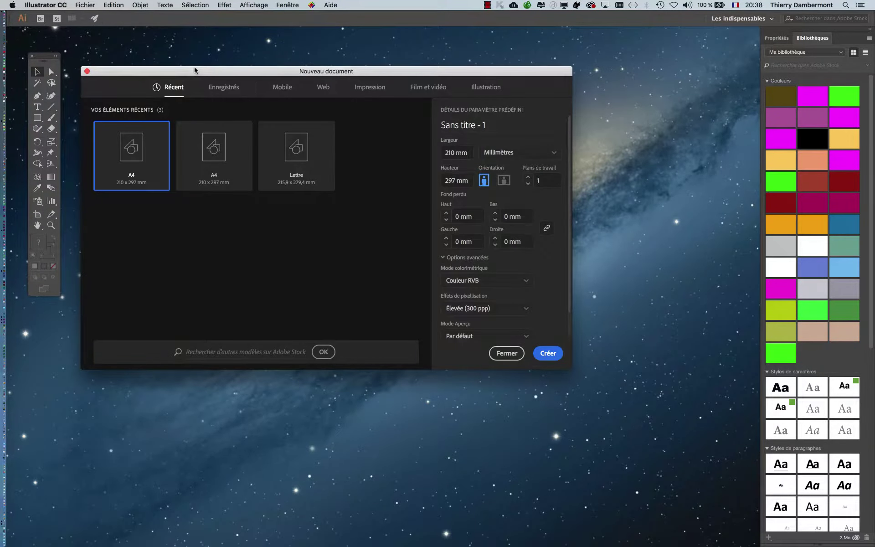
left_click_drag(195, 70, 324, 82)
left_click(499, 99)
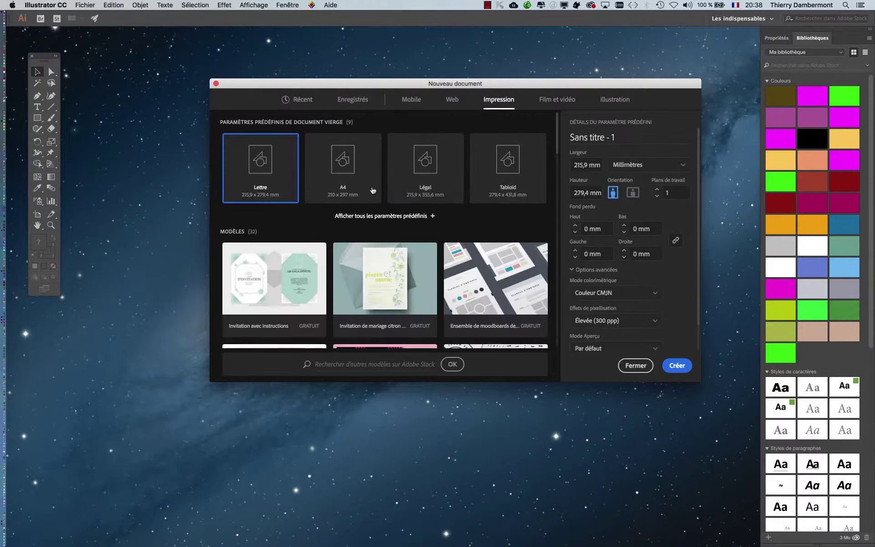
left_click(373, 190)
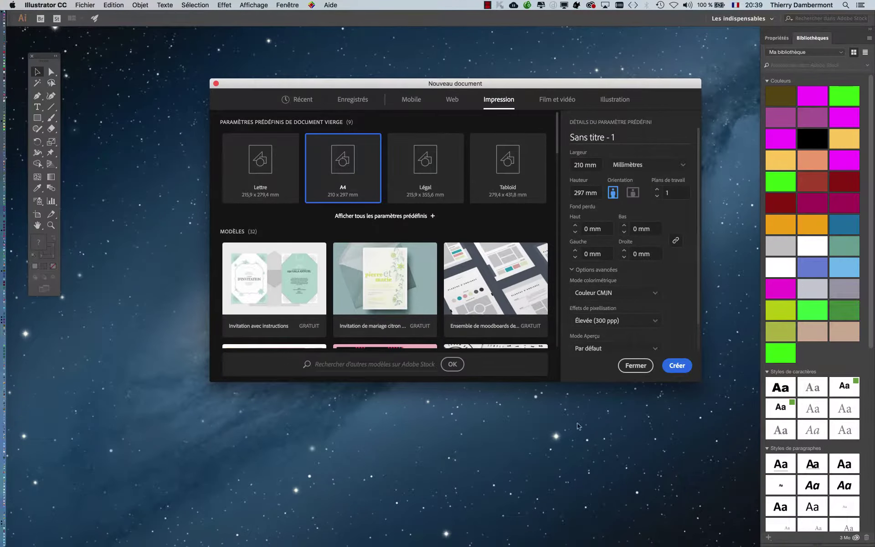
left_click(635, 365)
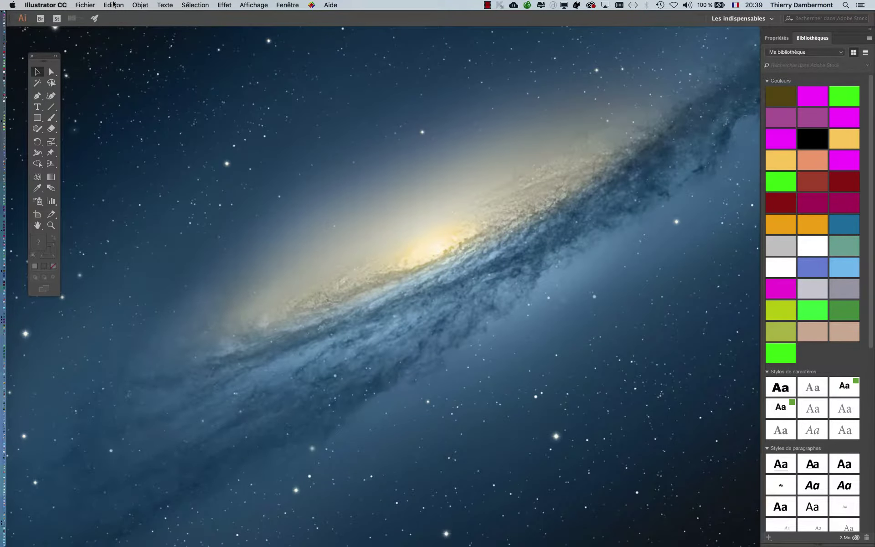
left_click(114, 5)
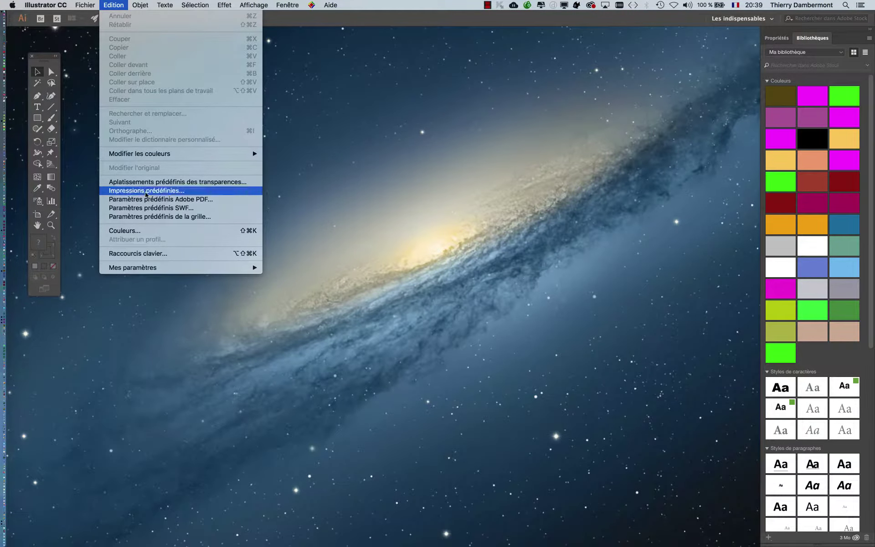
left_click(149, 234)
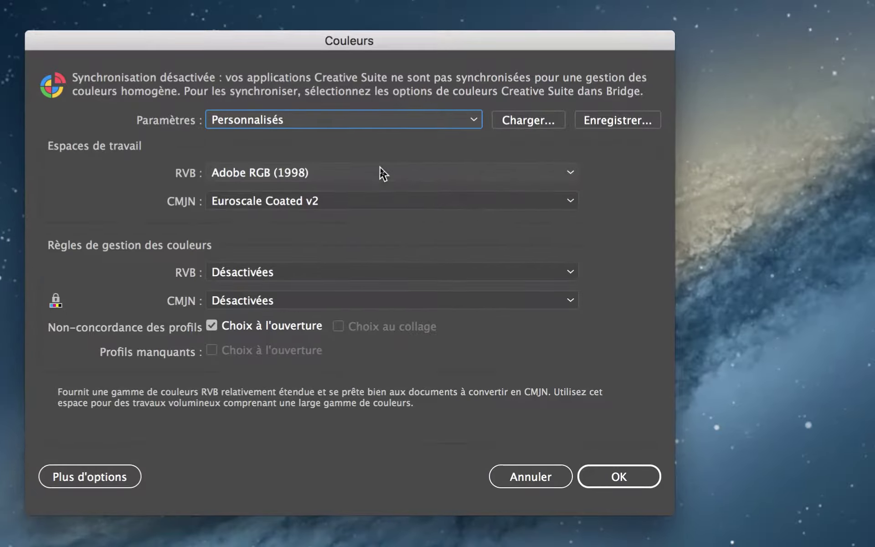
left_click(382, 173)
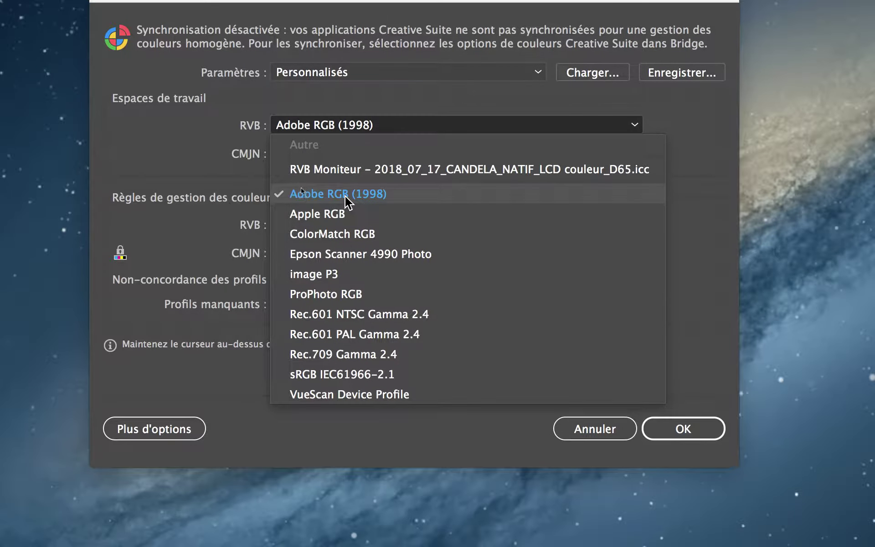
left_click(345, 196)
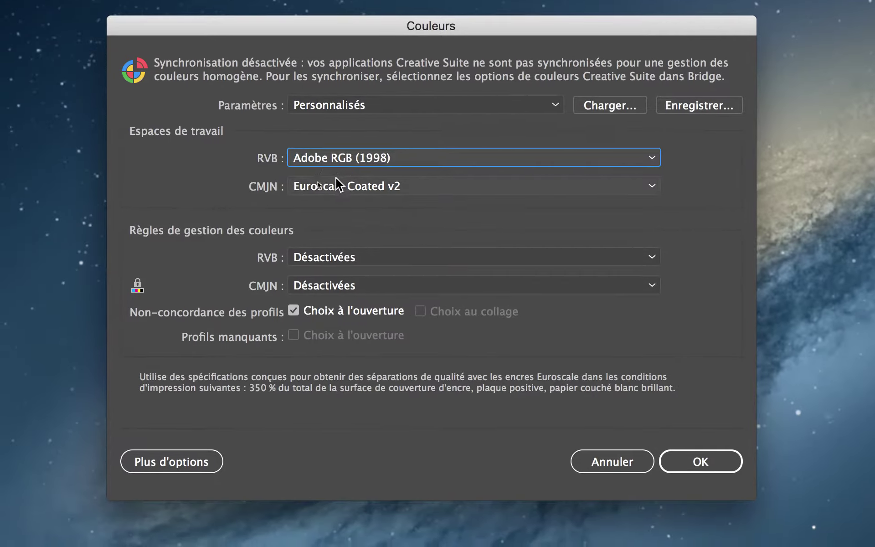
left_click(339, 183)
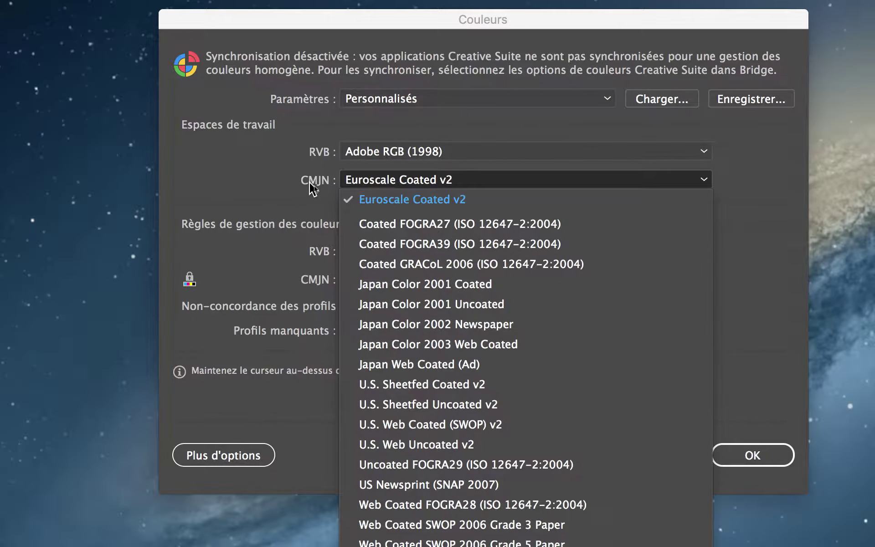
left_click(313, 187)
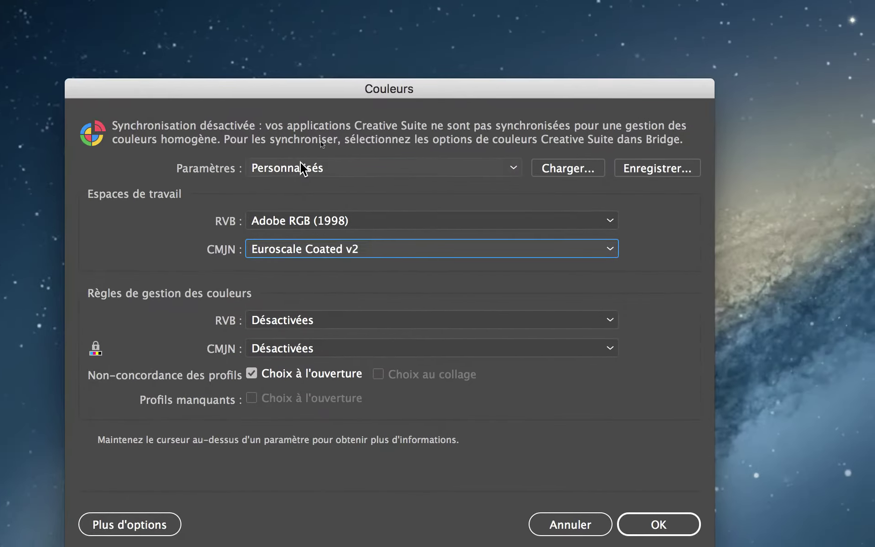
left_click(410, 183)
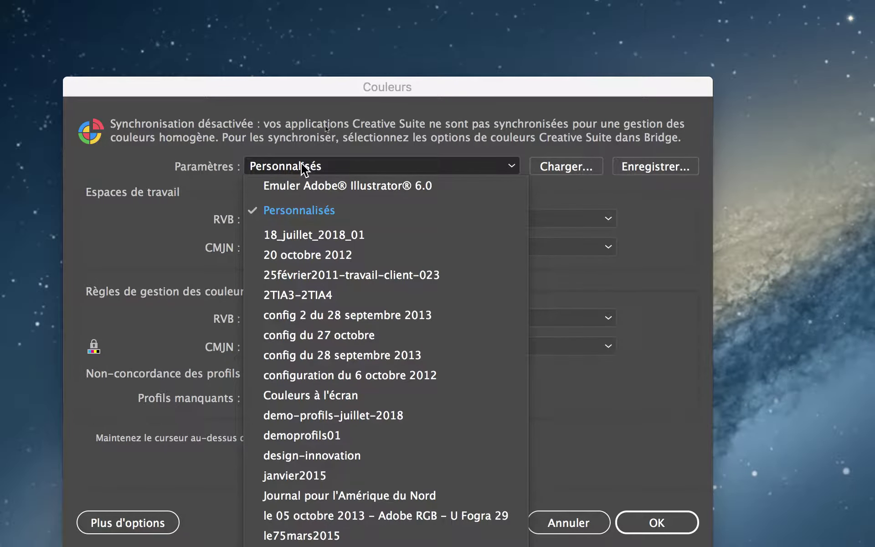
left_click(325, 126)
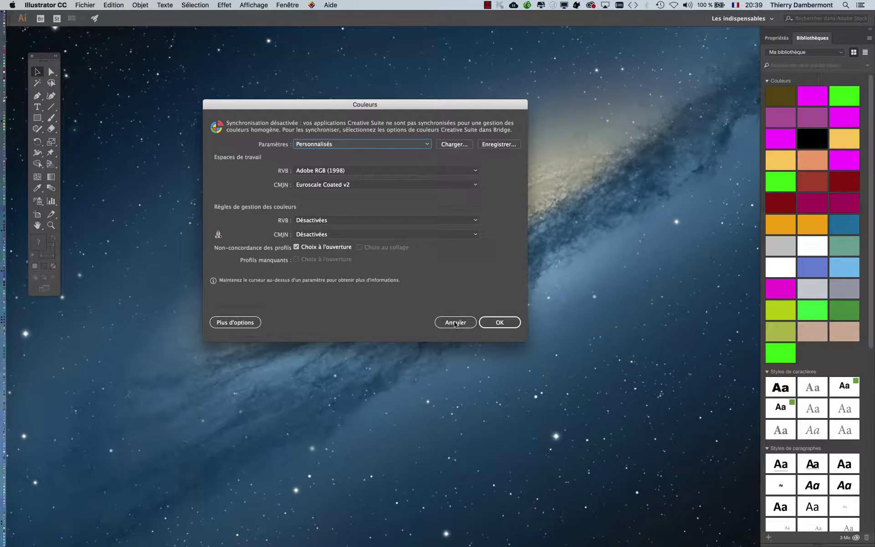
left_click(456, 325)
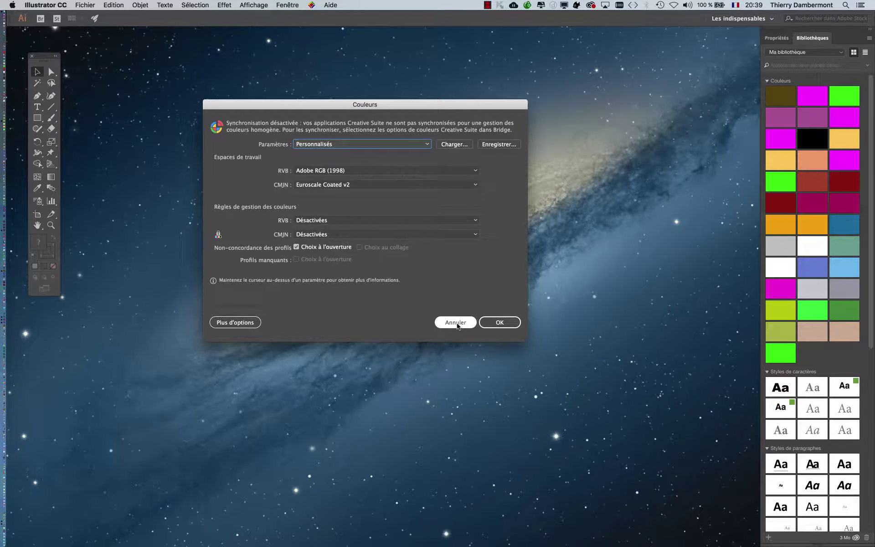
Step: Switch to Photoshop and set the Color Settings RGB working space to Adobe RGB (1998)
key("super+Tab")
key("super+Tab")
key("super+Tab")
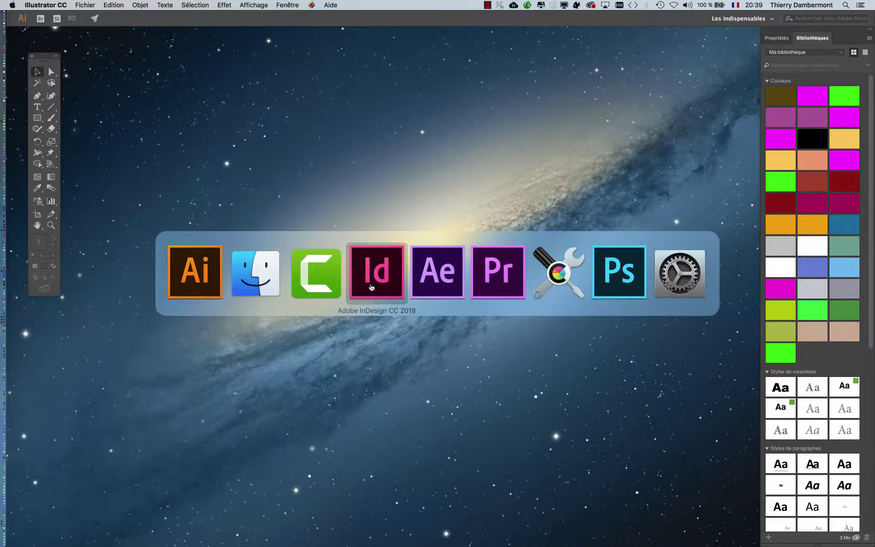
key("super+Tab")
key("super+Tab")
key("super+Tab")
left_click(117, 5)
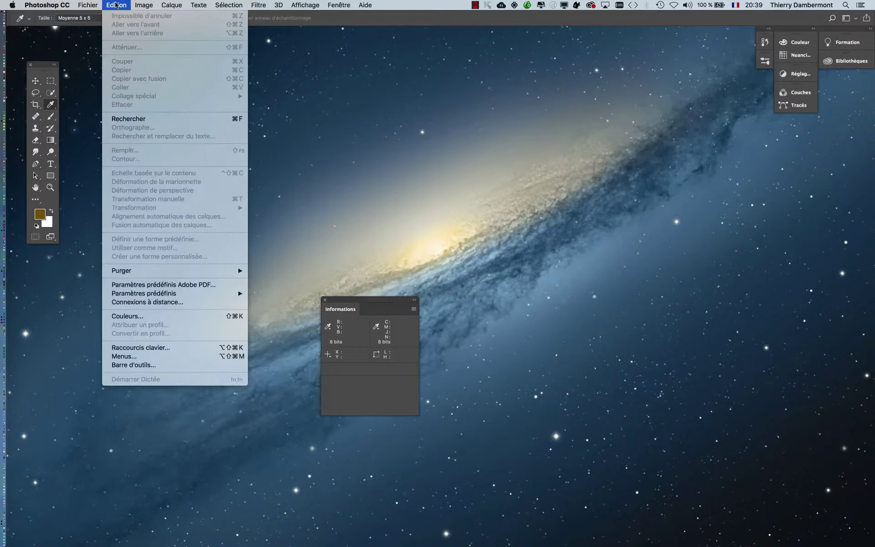
left_click(136, 315)
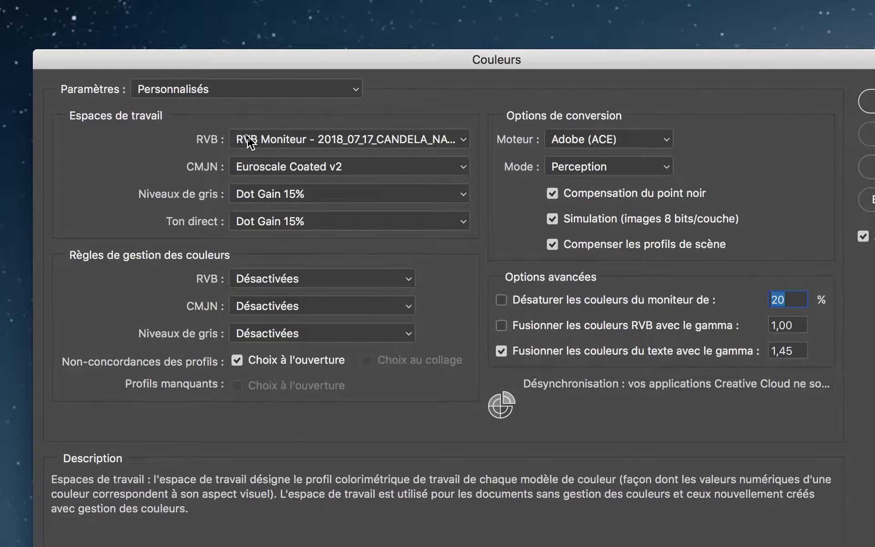
left_click(249, 141)
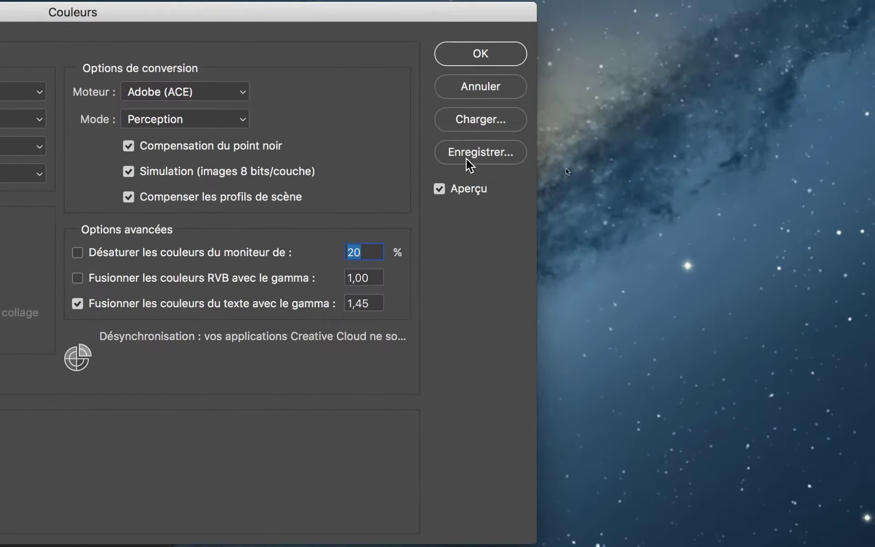
Step: Save the colour settings in the Settings folder as demo-profils-vs2-de-juillet-2018.csf
left_click(467, 159)
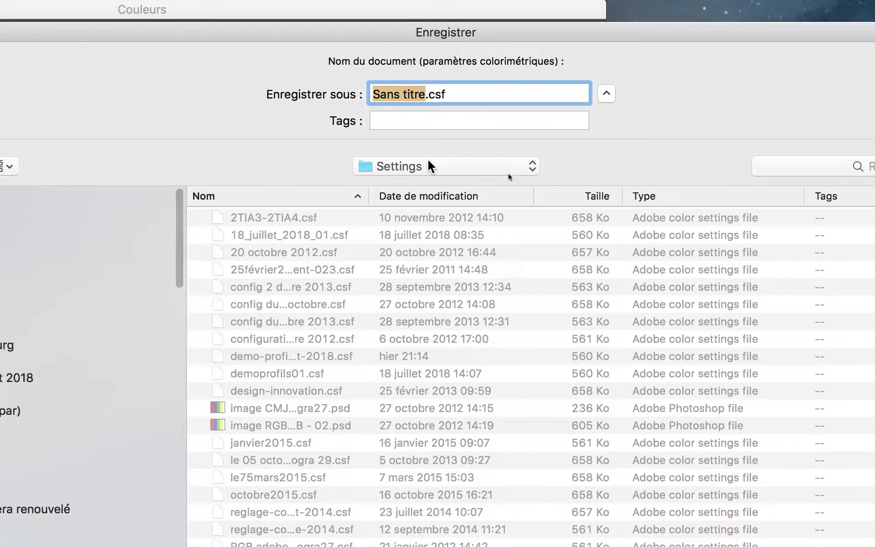
left_click(429, 164)
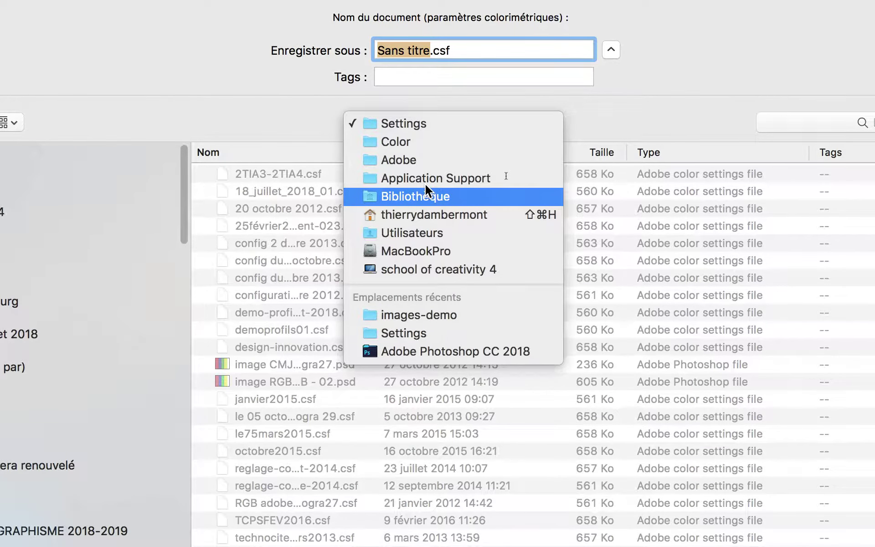
key("Escape")
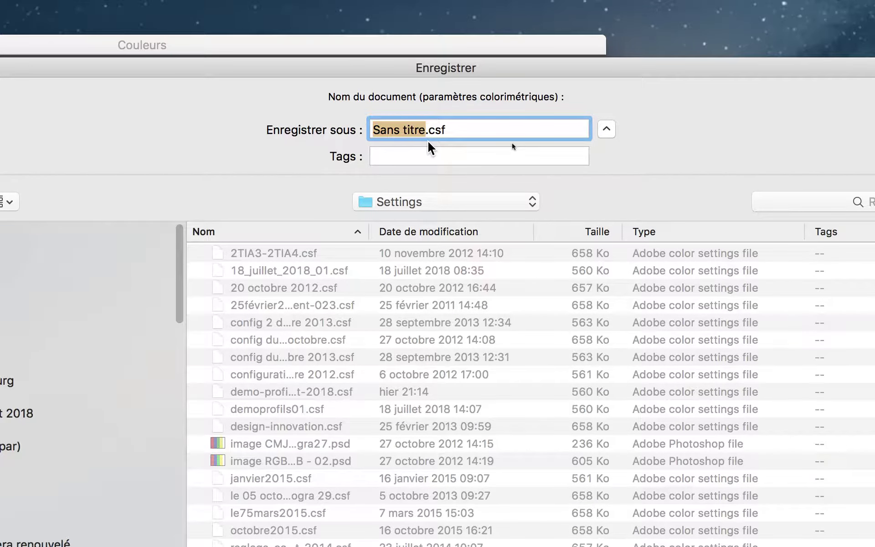
type("demo-p")
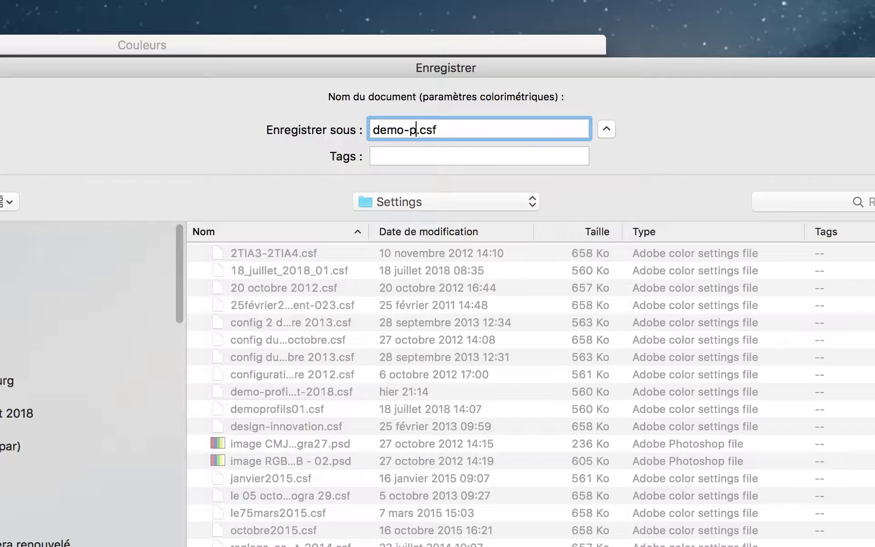
type("rofils-")
type("vs")
type("2")
type("-de-jui")
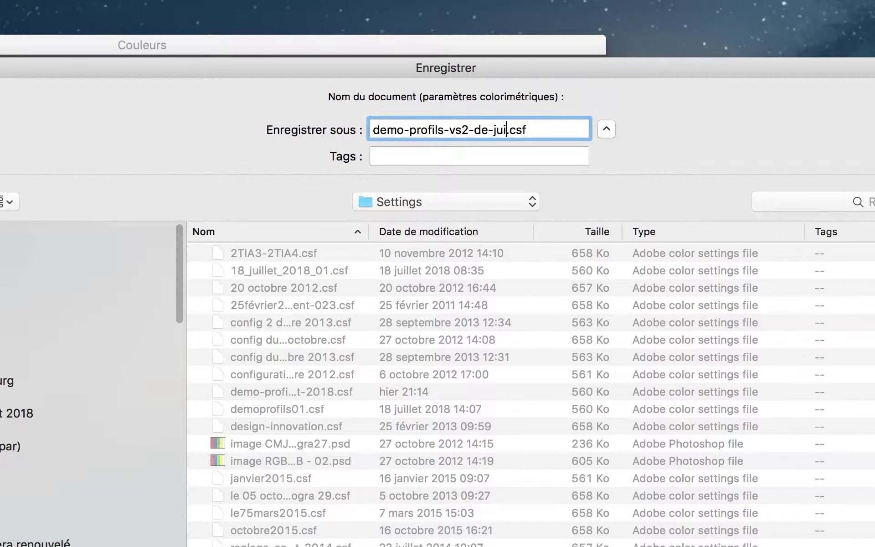
type("llet-2018")
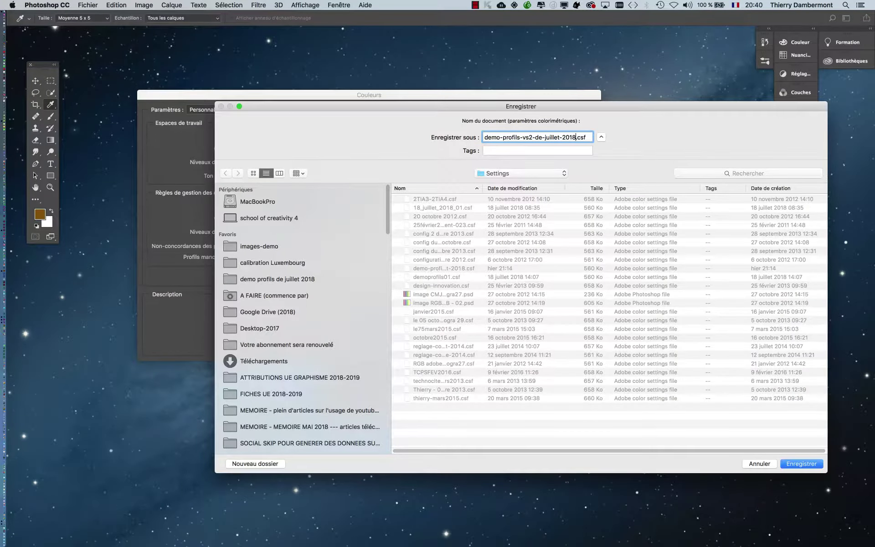
key("Return")
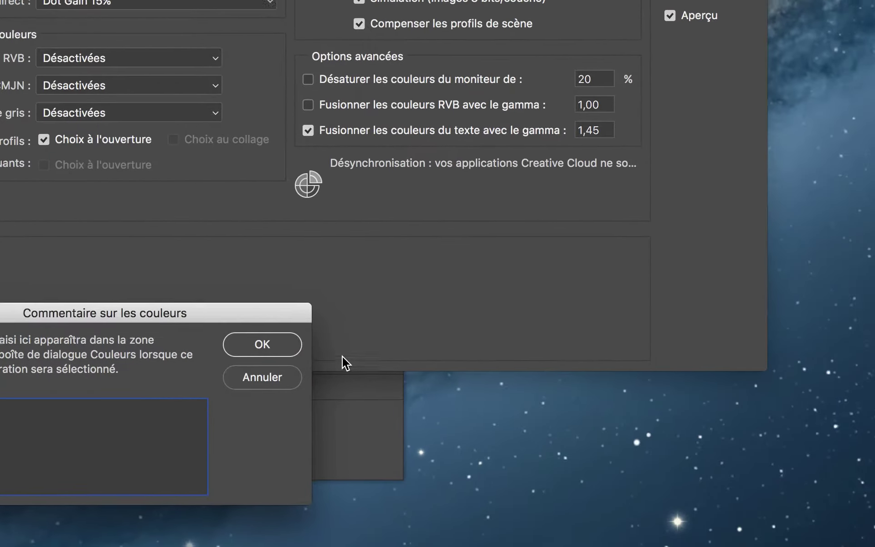
Step: Accept the empty settings comment and bring the Finder demo folder to the front
left_click(327, 356)
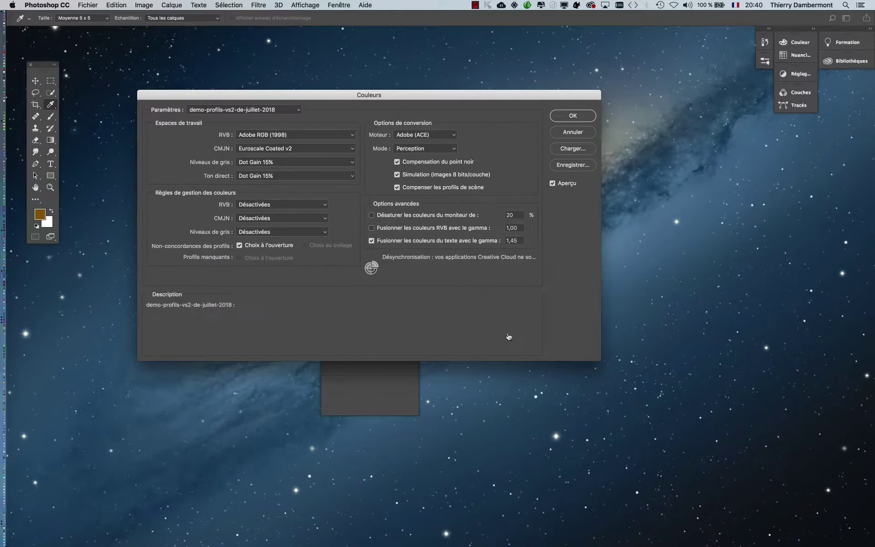
key("super+Tab")
key("super+shift+Tab")
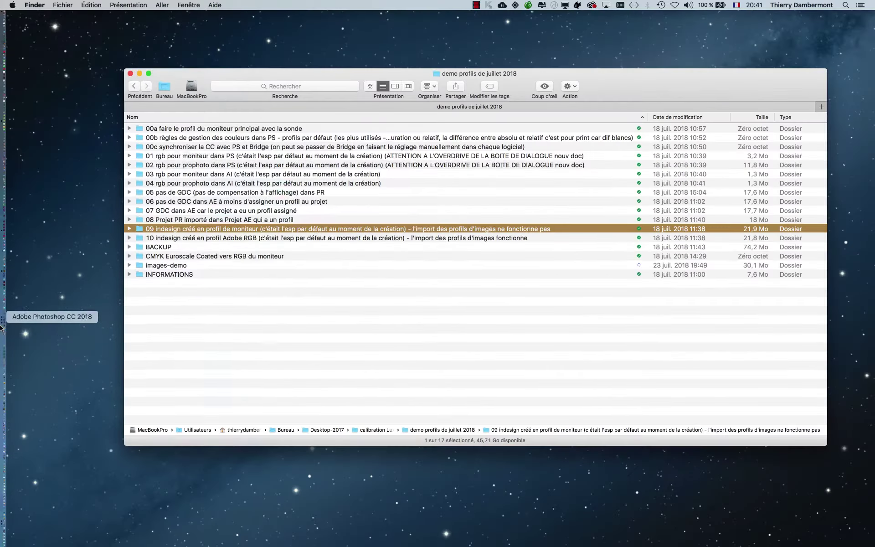
Step: Launch Bridge and apply the demo-profils-vs2-de-juillet-2018 colour settings across Creative Cloud
left_click(9, 327)
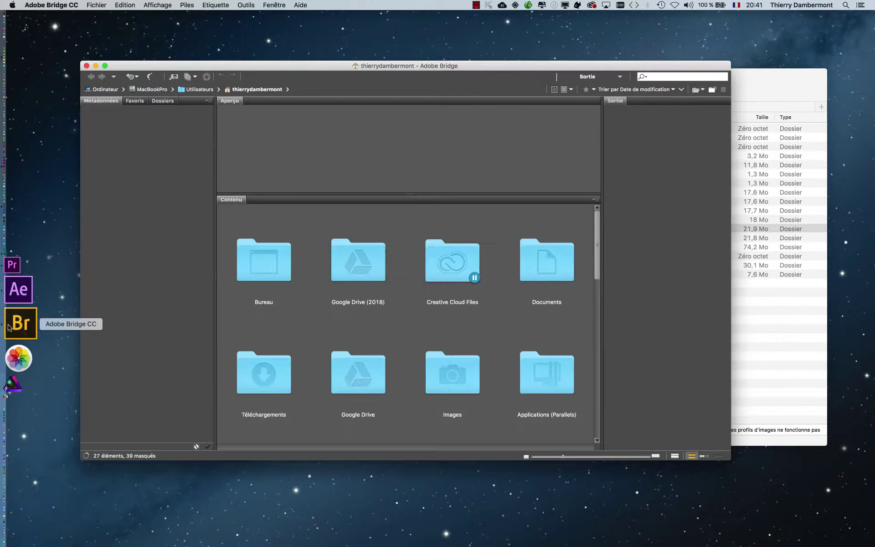
left_click(117, 6)
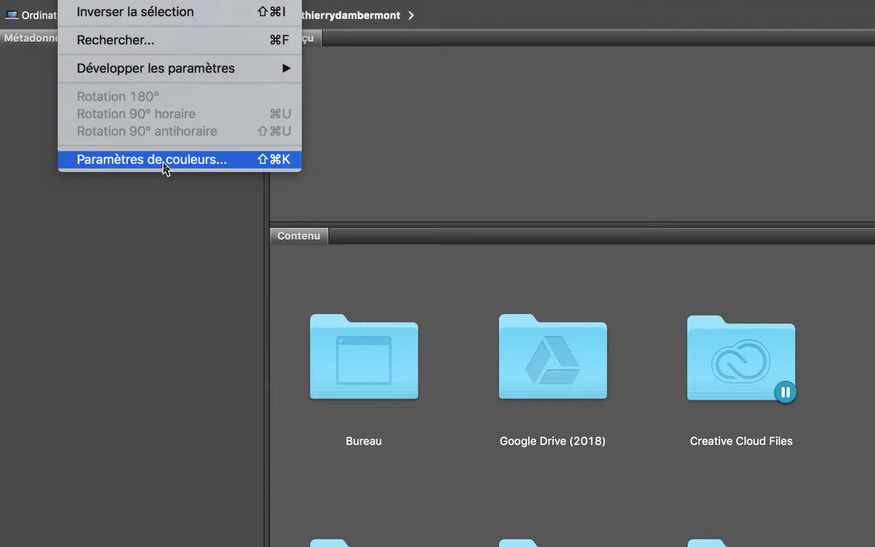
left_click(165, 164)
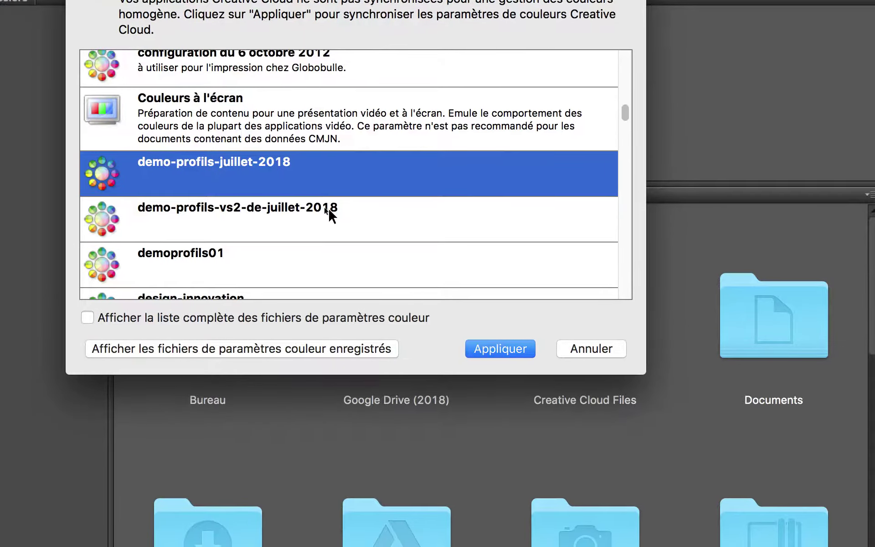
left_click(326, 266)
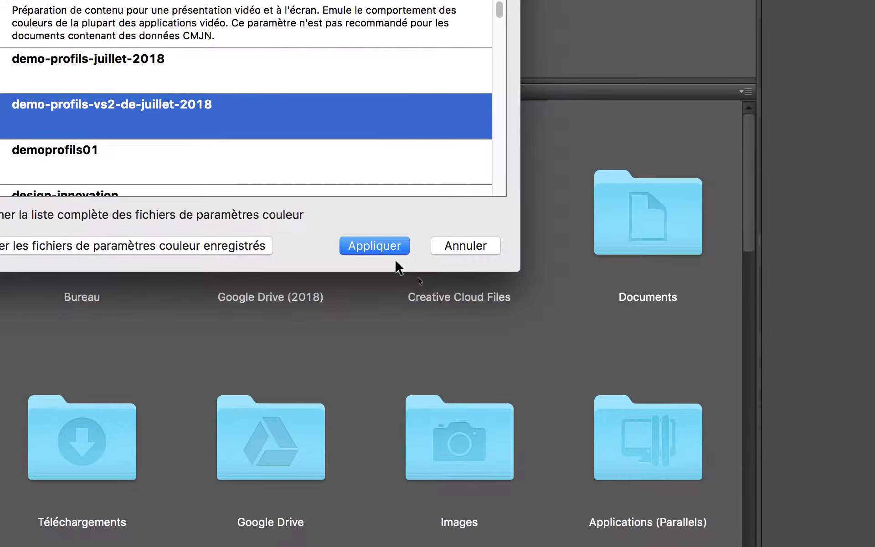
left_click(393, 254)
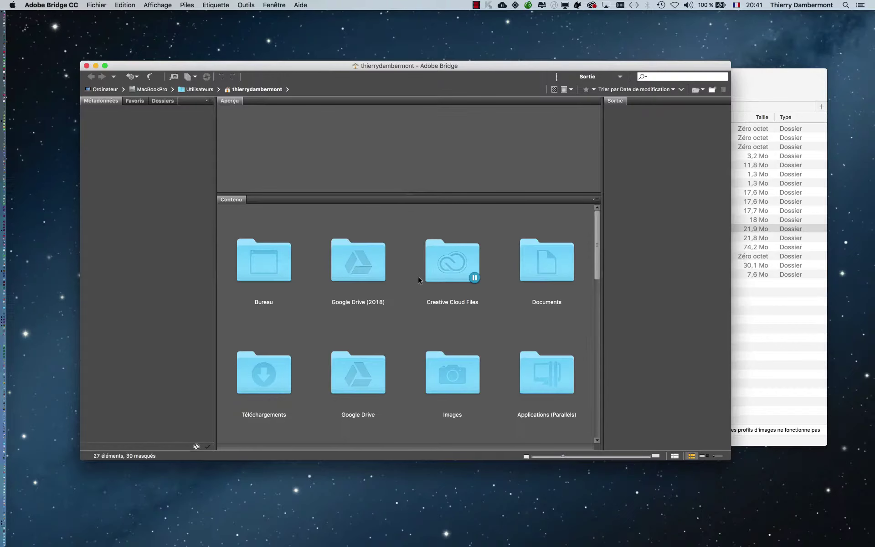
Step: Check that Illustrator's colour settings show the synced demo-profils-vs2-de-juillet-2018 preset, then return to Photoshop
left_click(96, 66)
key("super+Tab")
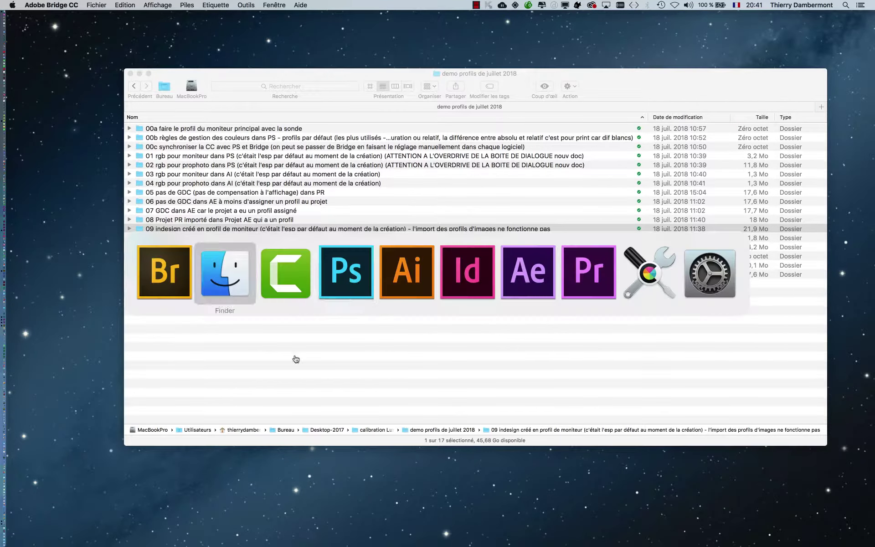
left_click(399, 288)
left_click(114, 5)
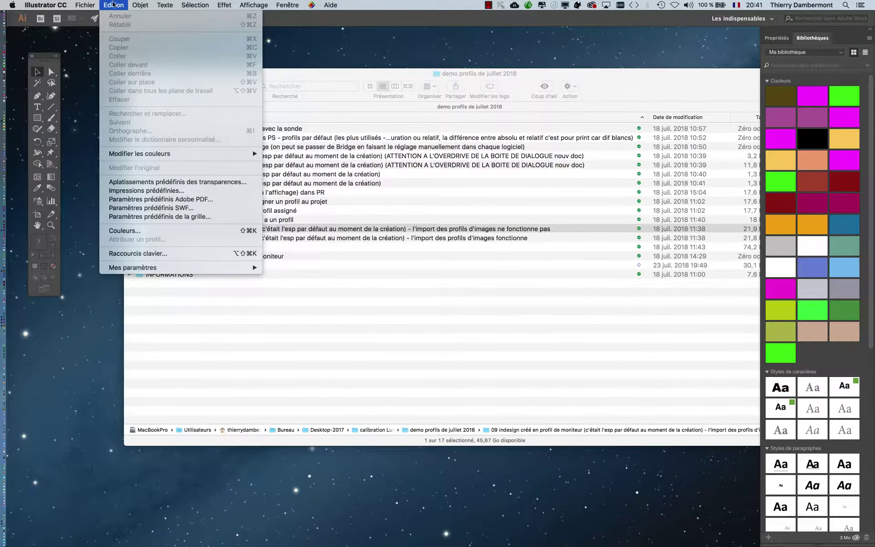
left_click(146, 235)
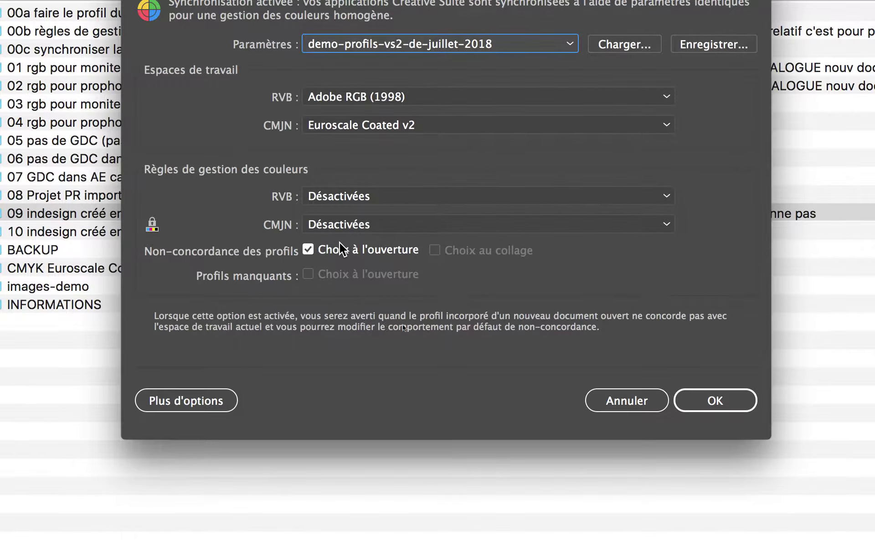
key("Return")
key("super+Tab")
key("super+Tab")
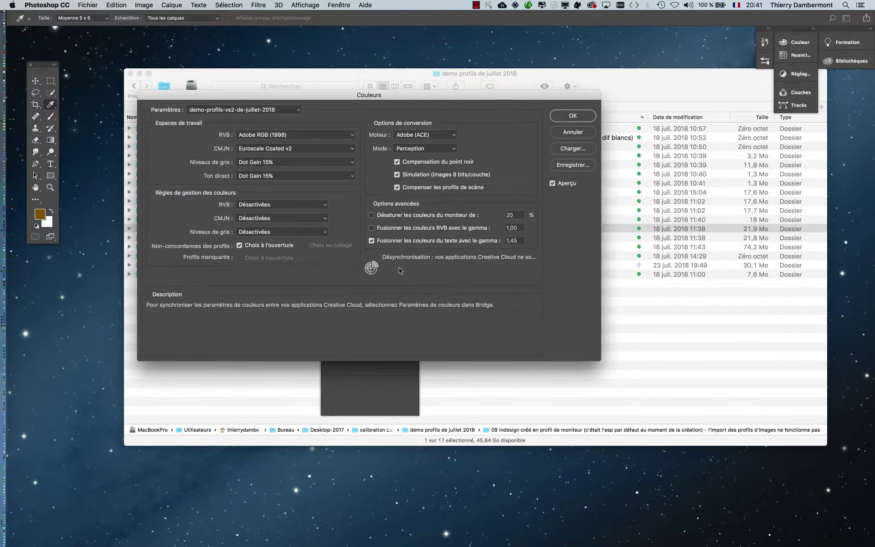
Step: Select the demo-profils-vs2-de-juillet-2018 preset in Photoshop's colour settings and confirm with OK
left_click(564, 132)
left_click(127, 4)
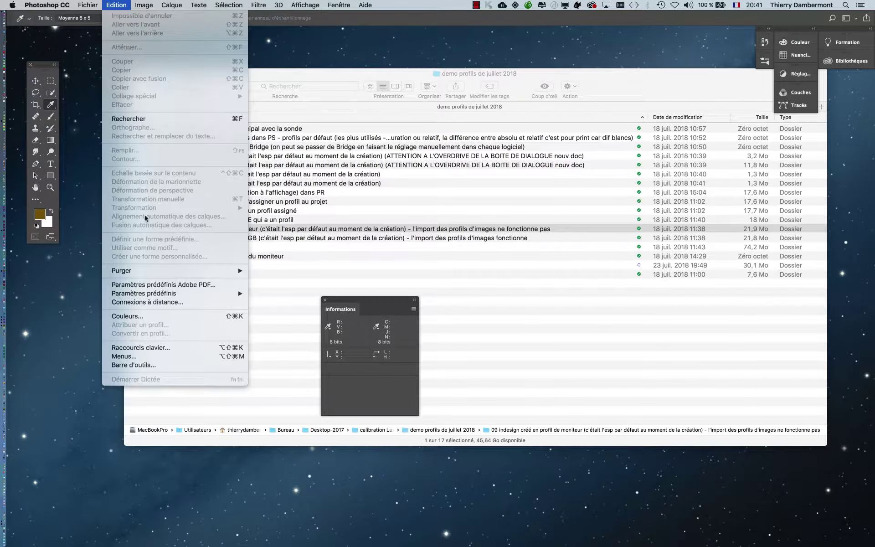
left_click(151, 316)
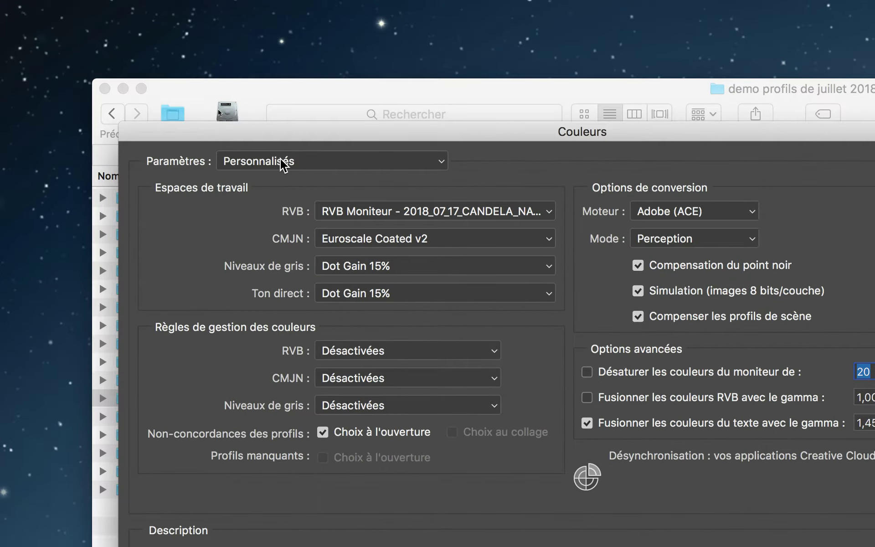
left_click(283, 164)
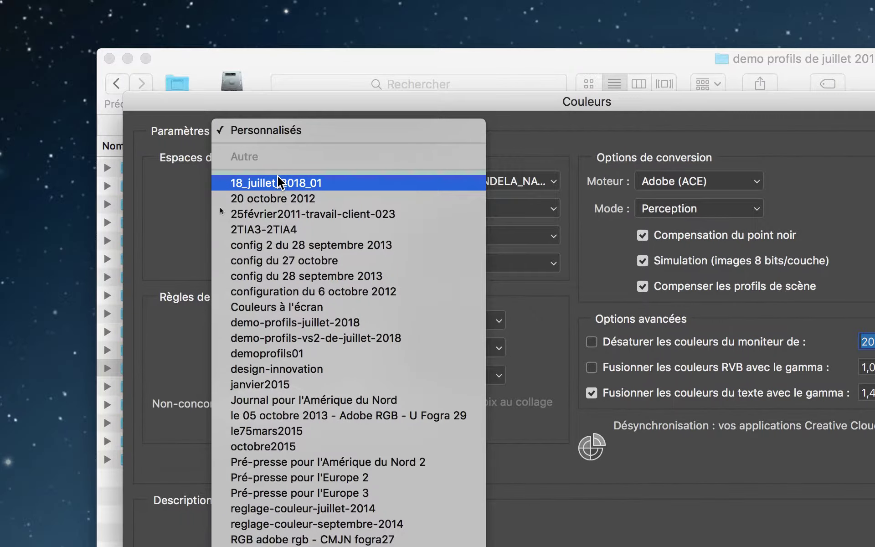
left_click(316, 338)
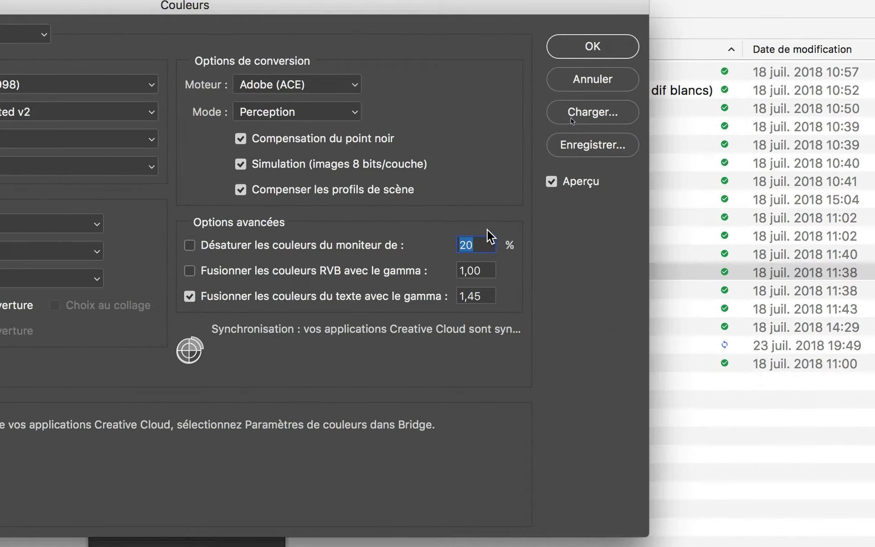
left_click(593, 46)
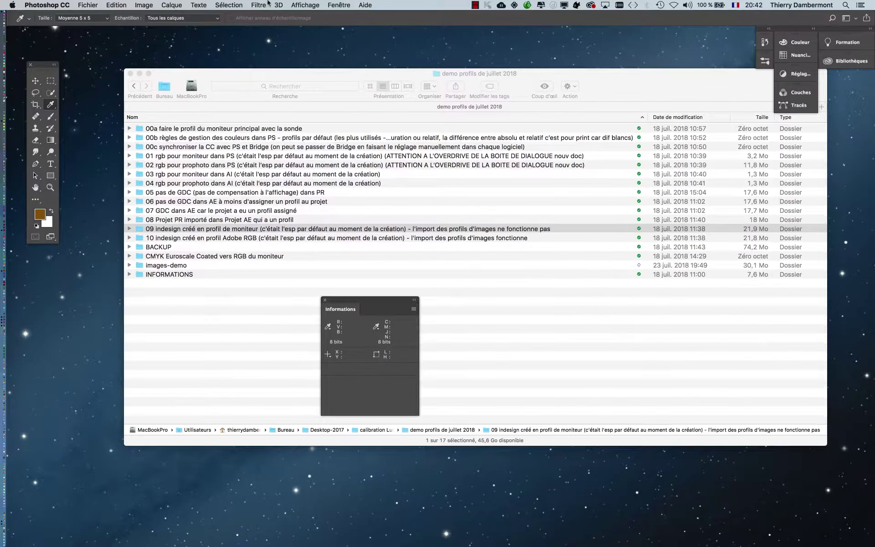
Step: Reopen the colour settings with Shift+Cmd+K to confirm synchronisation, then close them unchanged
left_click(108, 5)
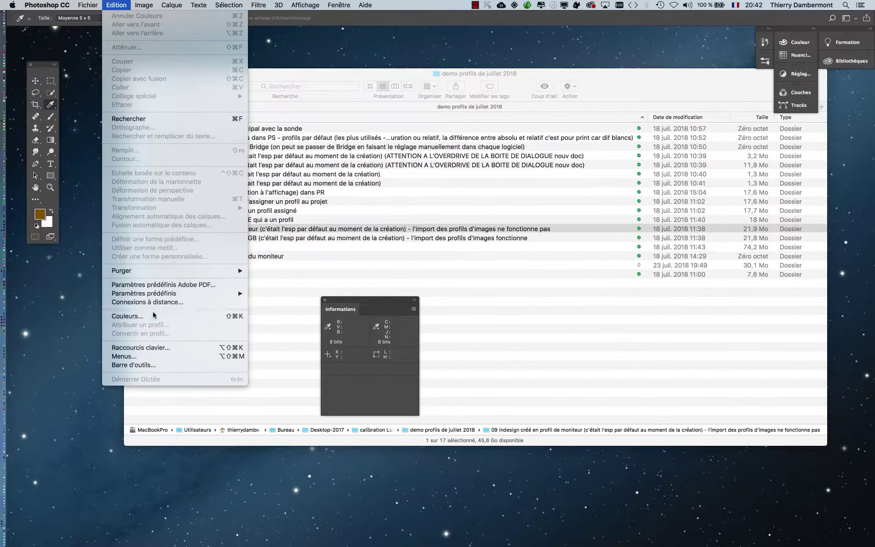
left_click(543, 333)
key("ctrl+shift+k")
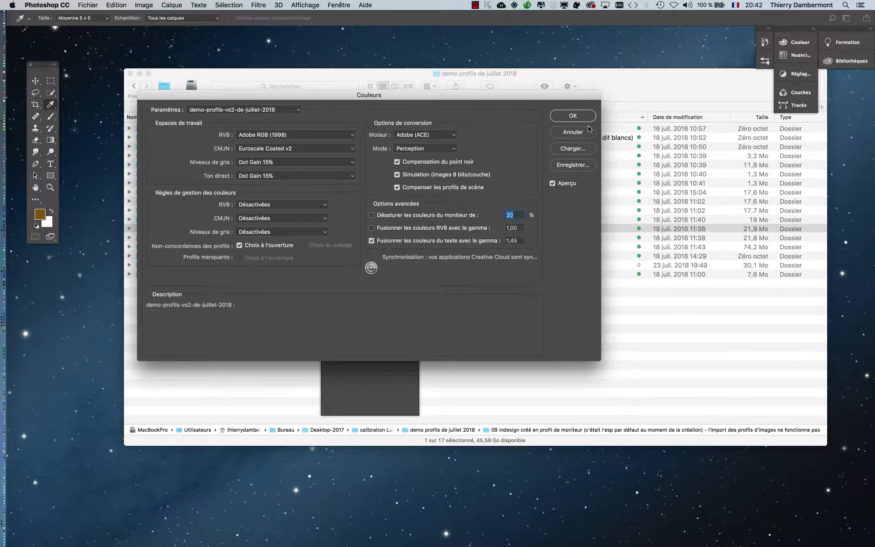
left_click(588, 130)
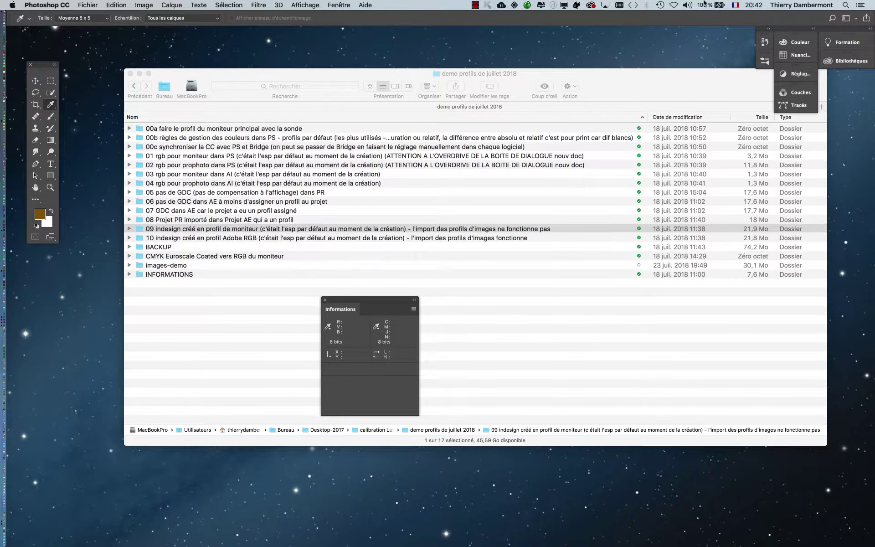
key("super+Tab")
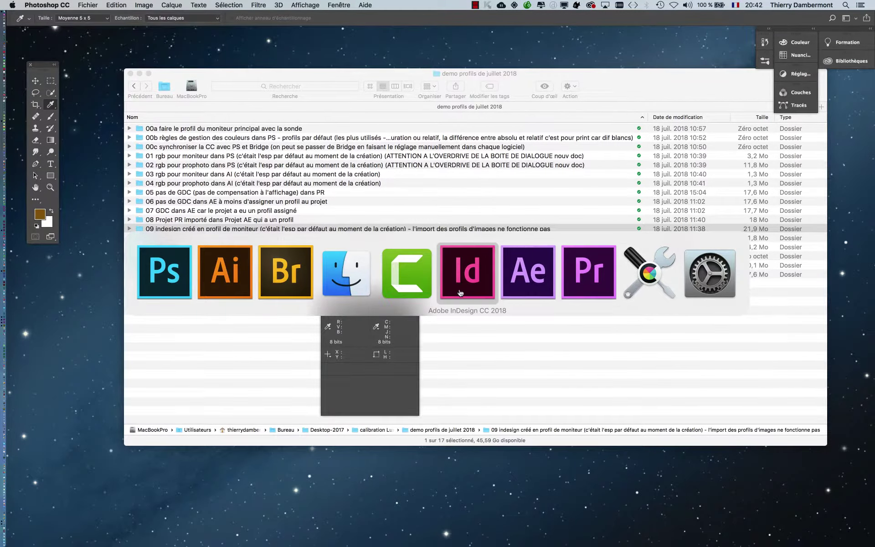
Step: Verify InDesign's colour settings show the synced demo-profils-vs2-de-juillet-2018 preset and close them unchanged
left_click(110, 5)
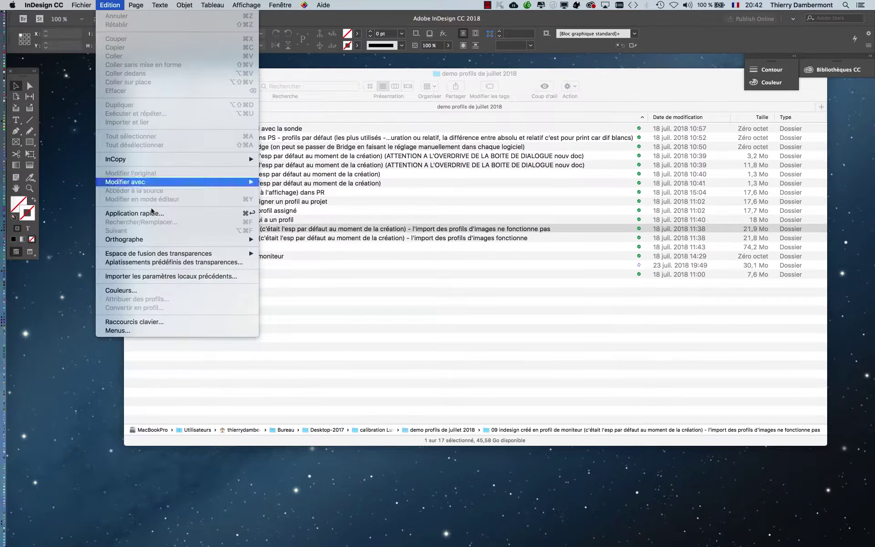
left_click(132, 291)
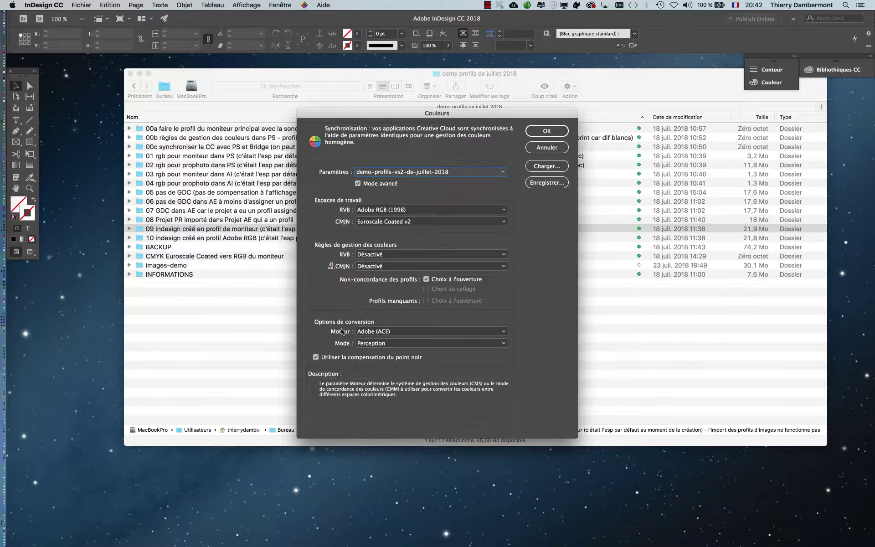
left_click(547, 146)
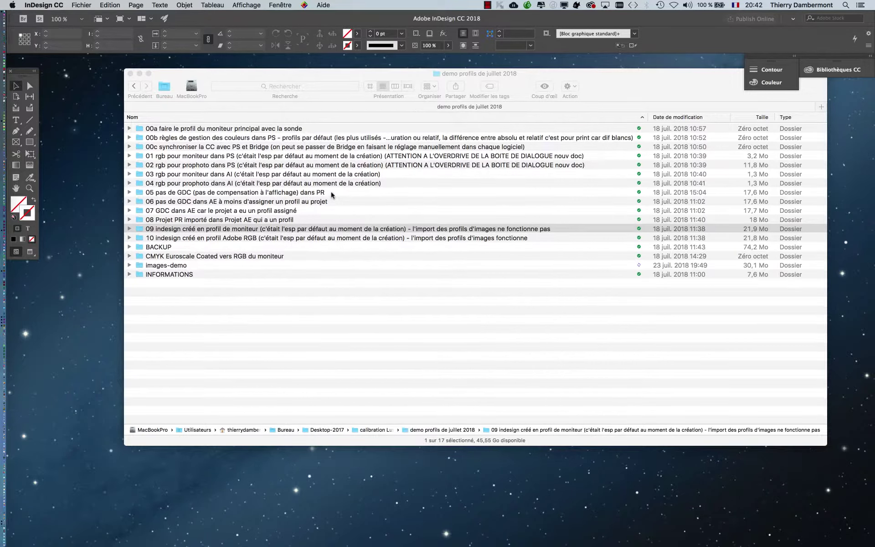
key("super+Tab")
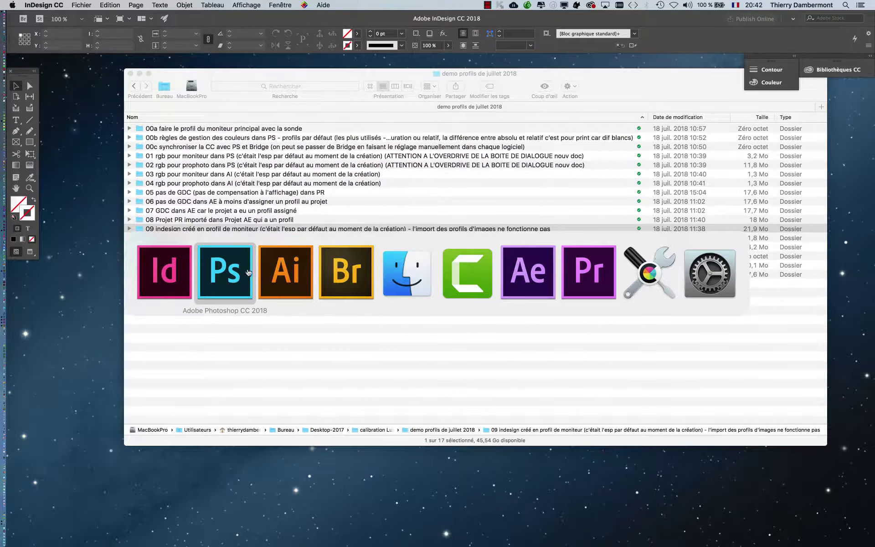
Step: Reopen Photoshop's colour settings, review the synced demo preset, and close them unchanged
left_click(116, 5)
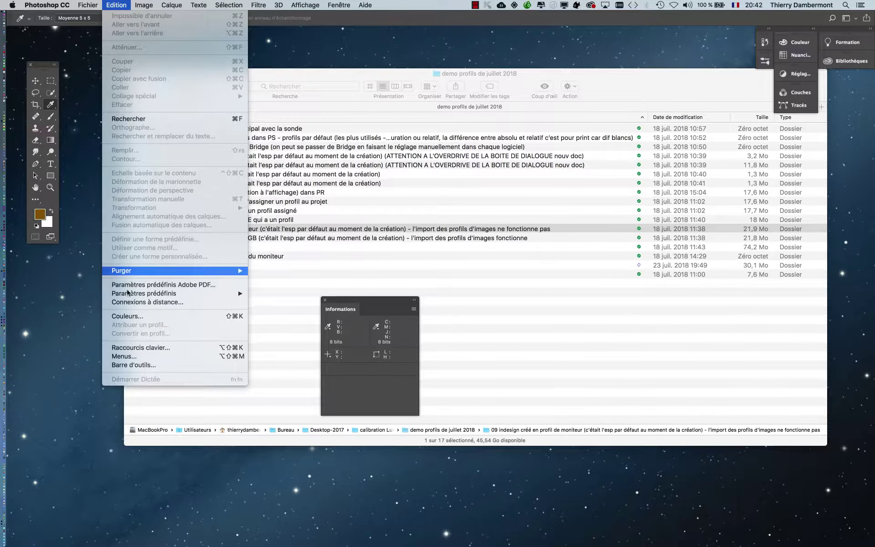
left_click(133, 319)
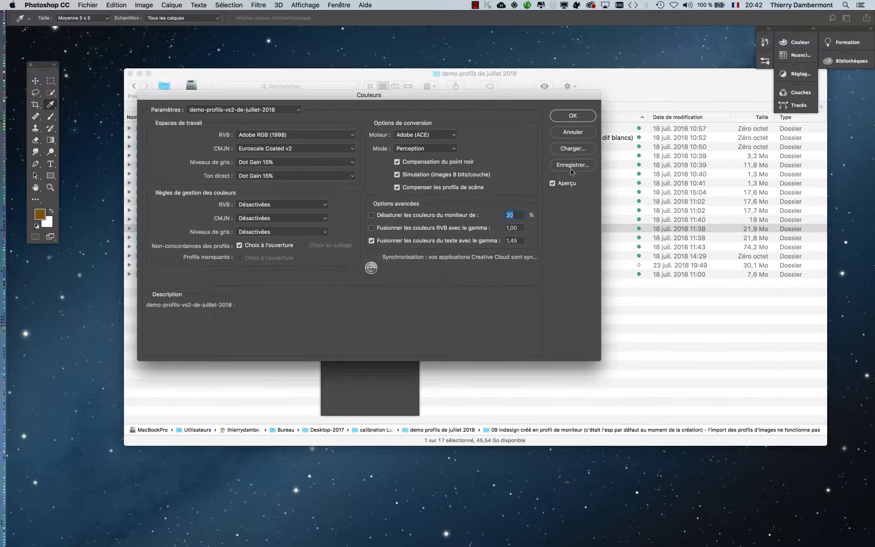
key("alt")
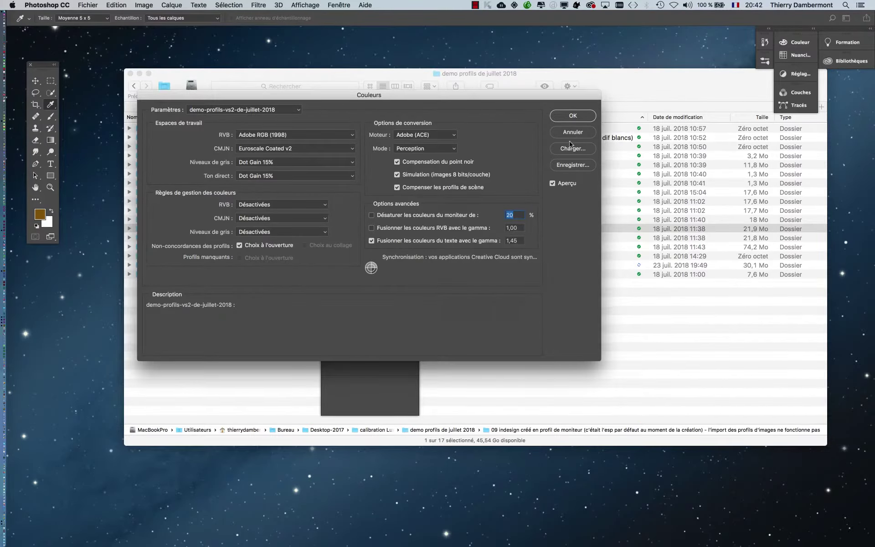
key("Escape")
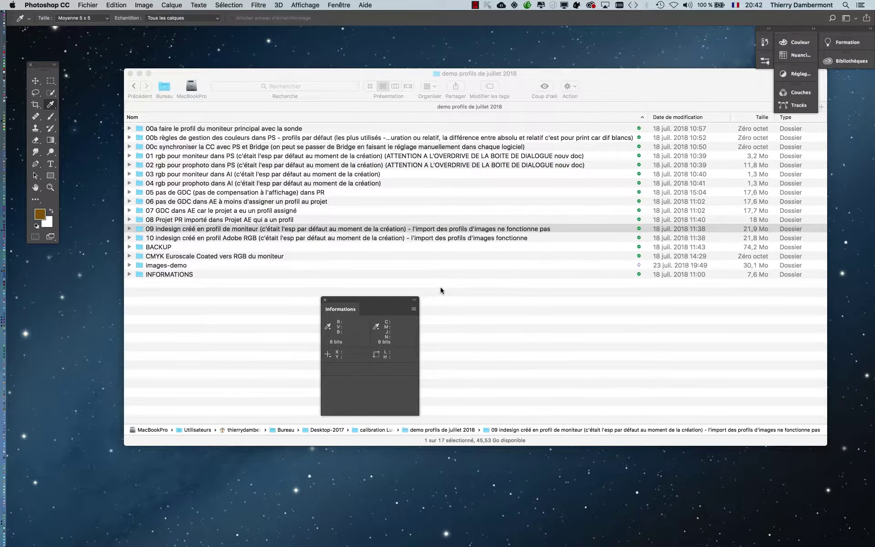
key("super+Tab")
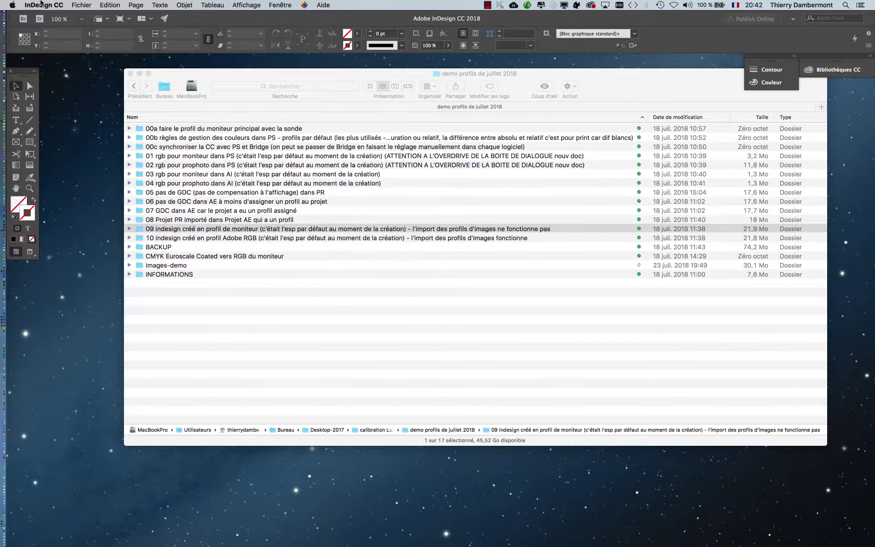
Step: Hide the other applications so only InDesign remains visible
left_click(42, 5)
key("Return")
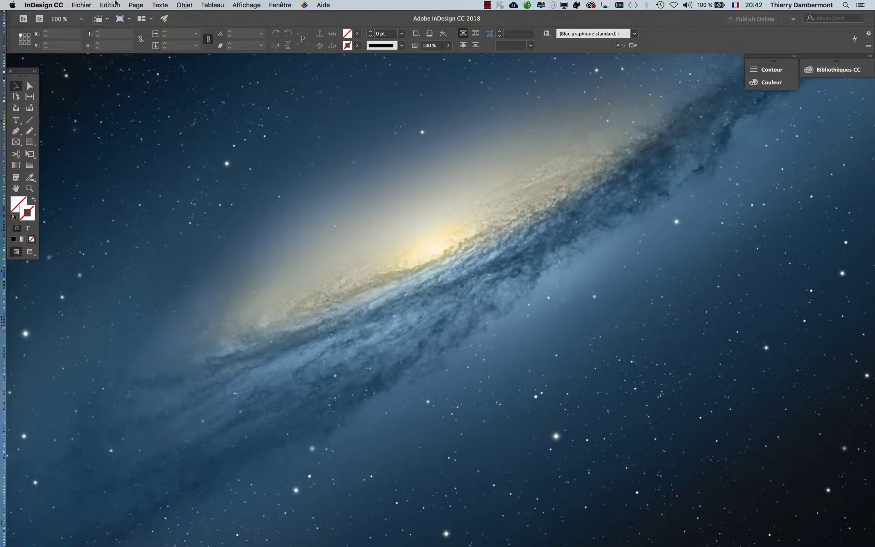
left_click(109, 5)
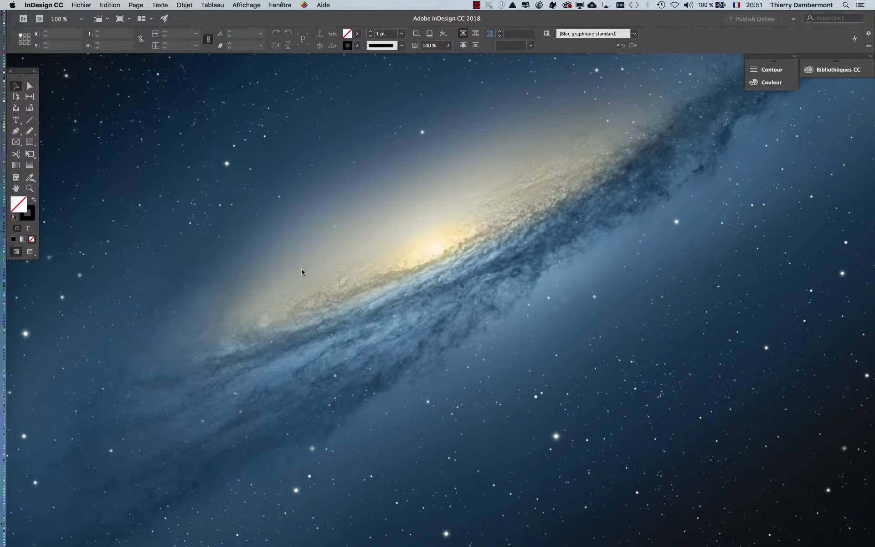
key("super+Tab")
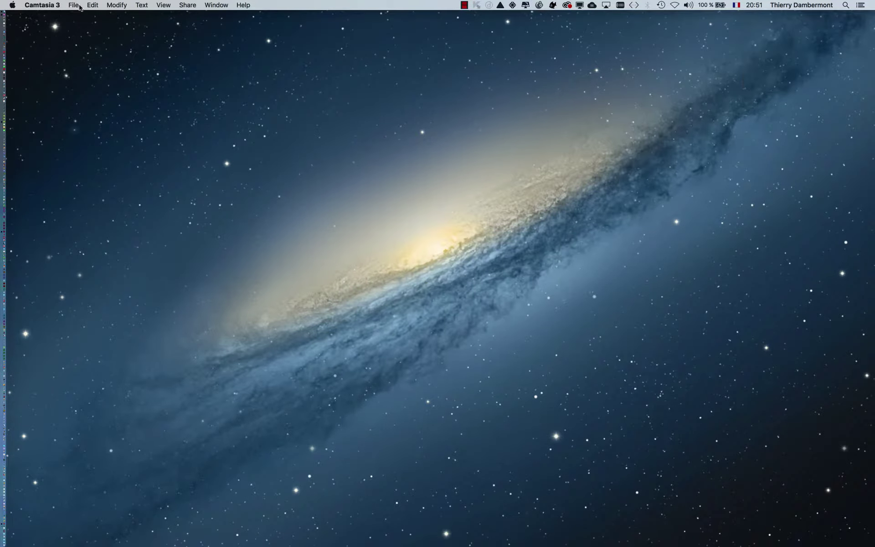
key("super+Tab")
Step: Create a new single-page A4 portrait print document, Sans titre-1
left_click(81, 4)
left_click(243, 19)
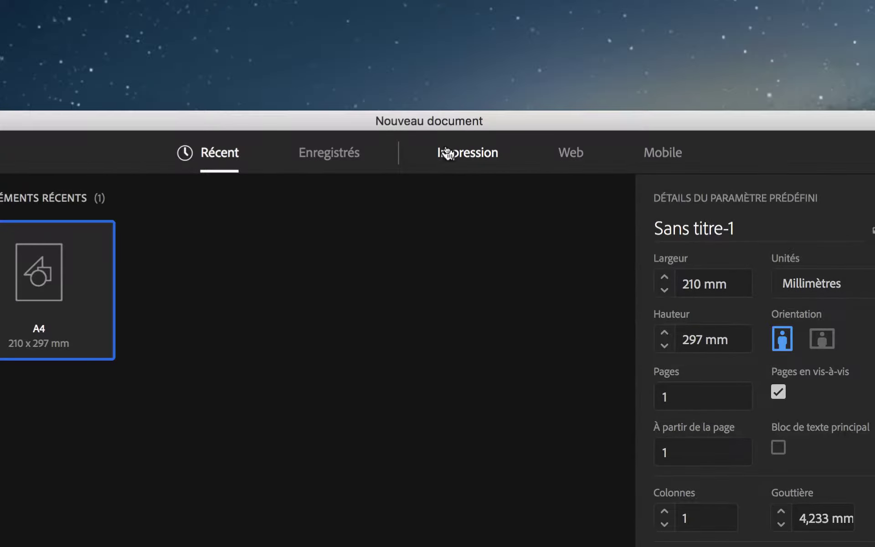
left_click(447, 153)
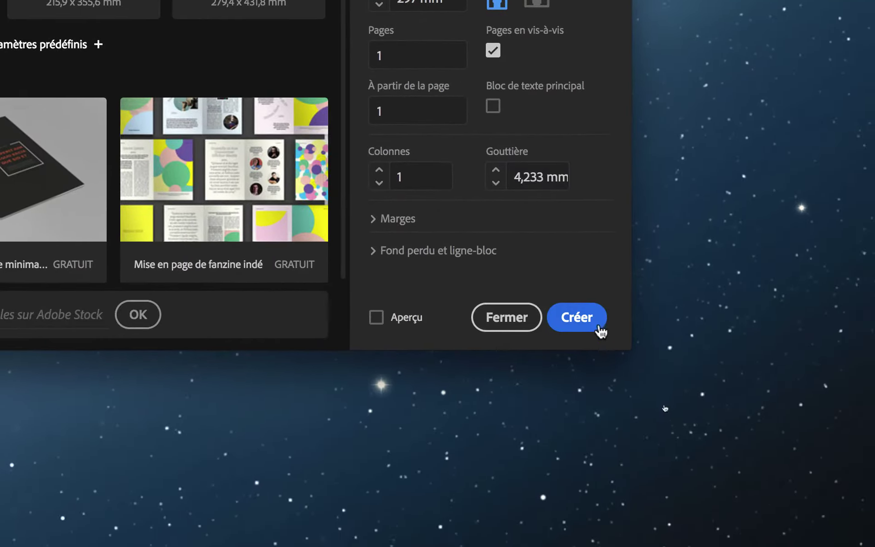
left_click(739, 476)
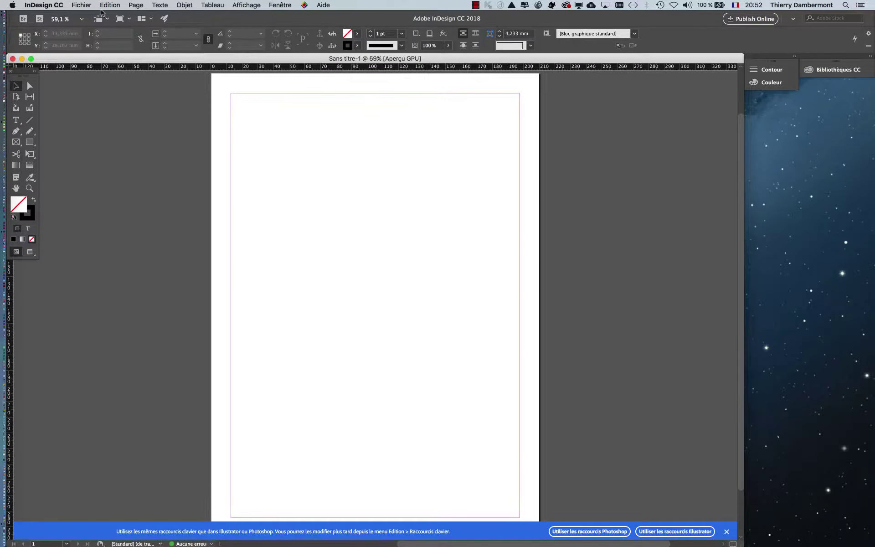
Step: Leave the transparency blend space unchanged and draw a 65 by 93 mm frame near the page's top-left
left_click(100, 5)
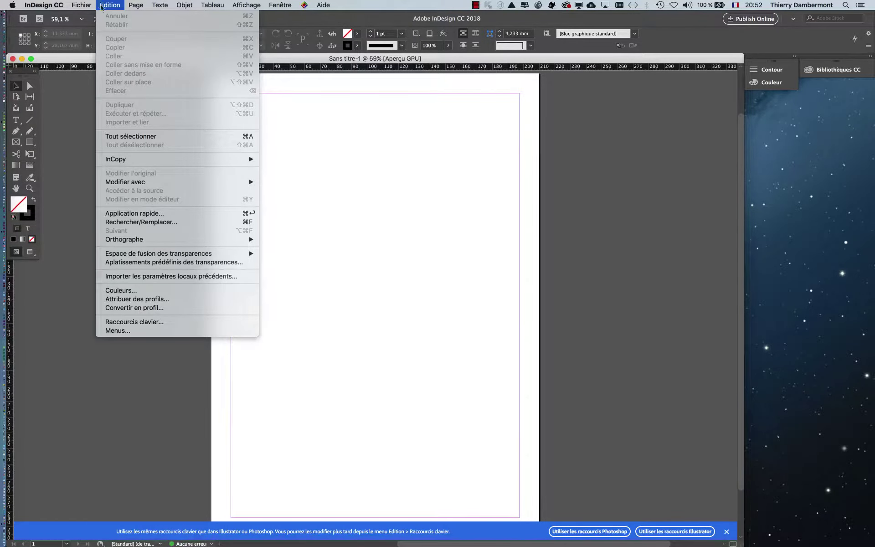
mouse_move(151, 247)
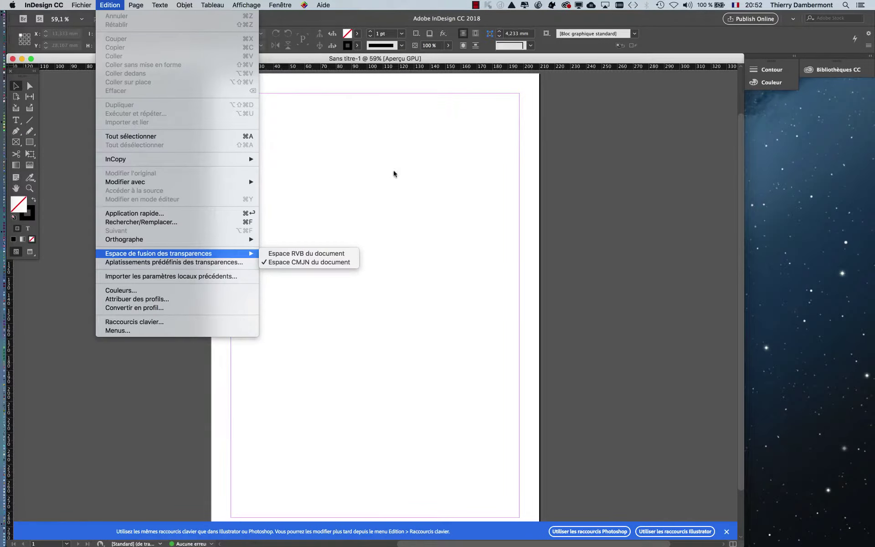
left_click(395, 171)
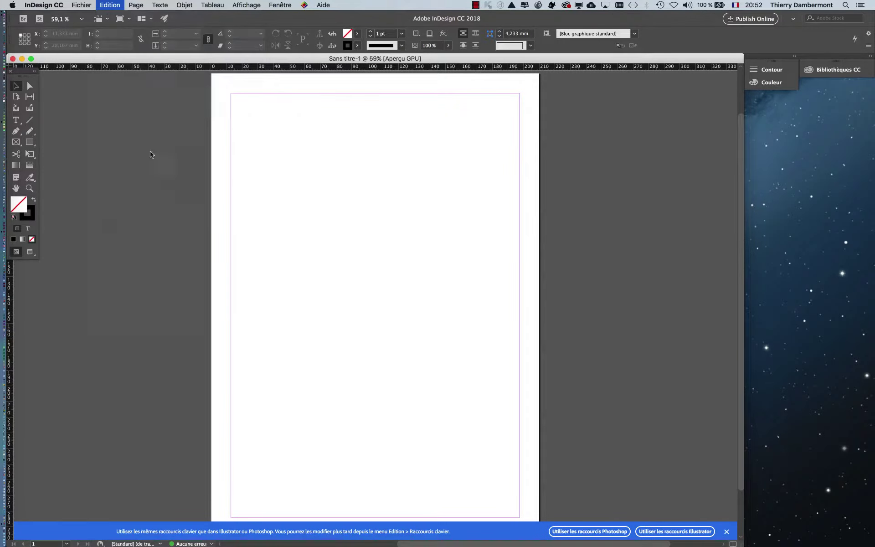
left_click(33, 144)
left_click_drag(259, 122, 360, 267)
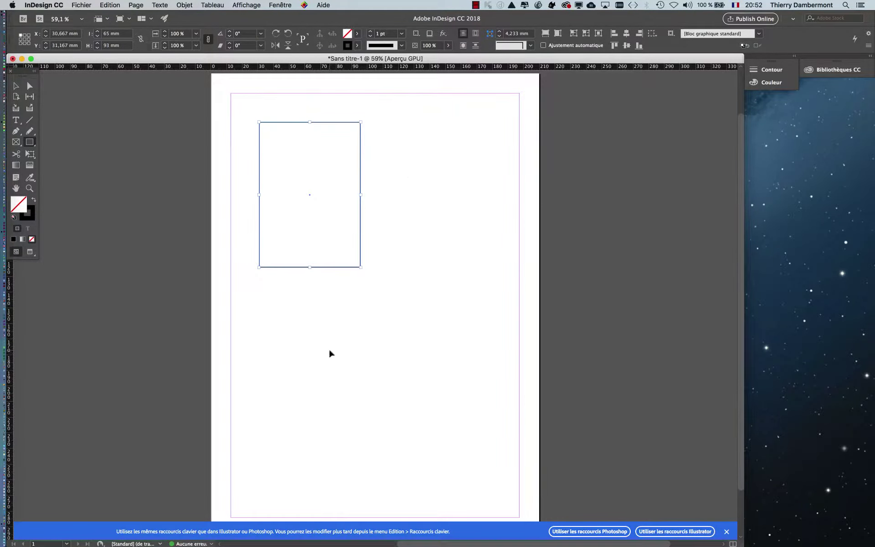
left_click(280, 5)
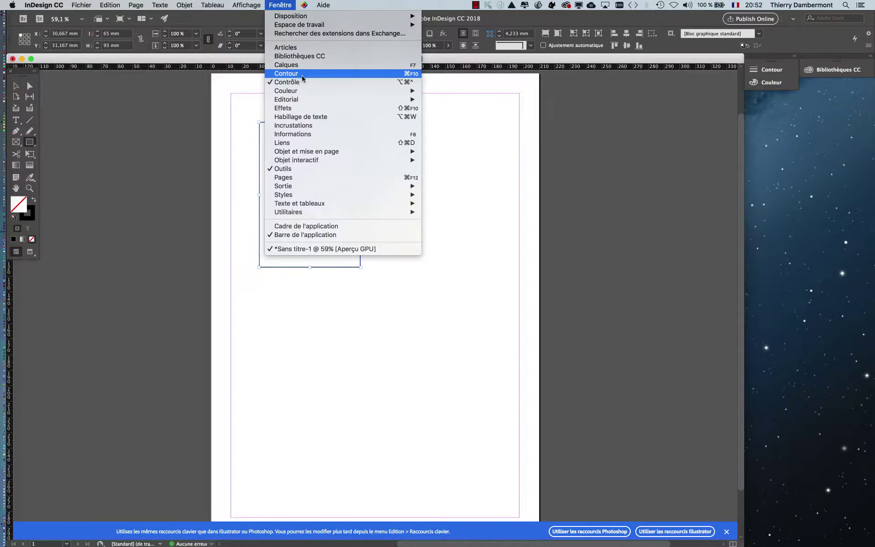
mouse_move(286, 91)
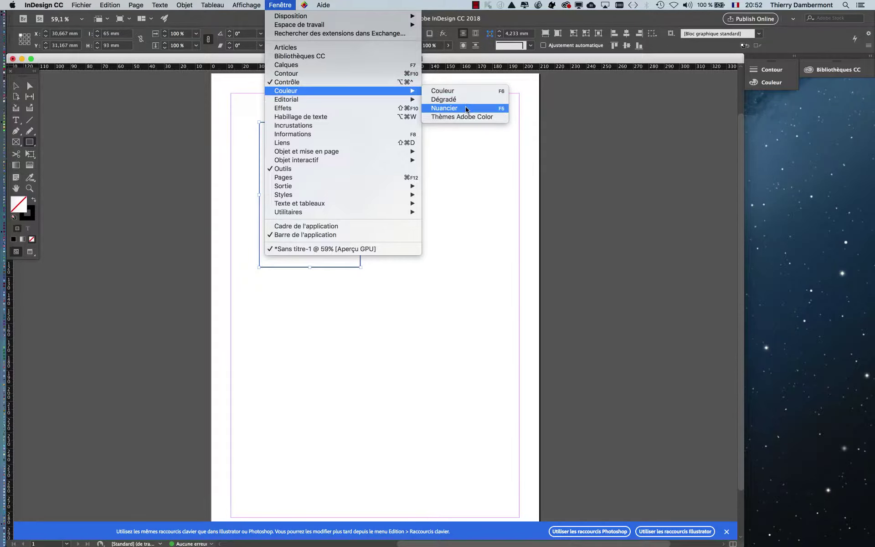
Step: Move the Swatches panel closer and start a new colour swatch in RVB mode
left_click(466, 109)
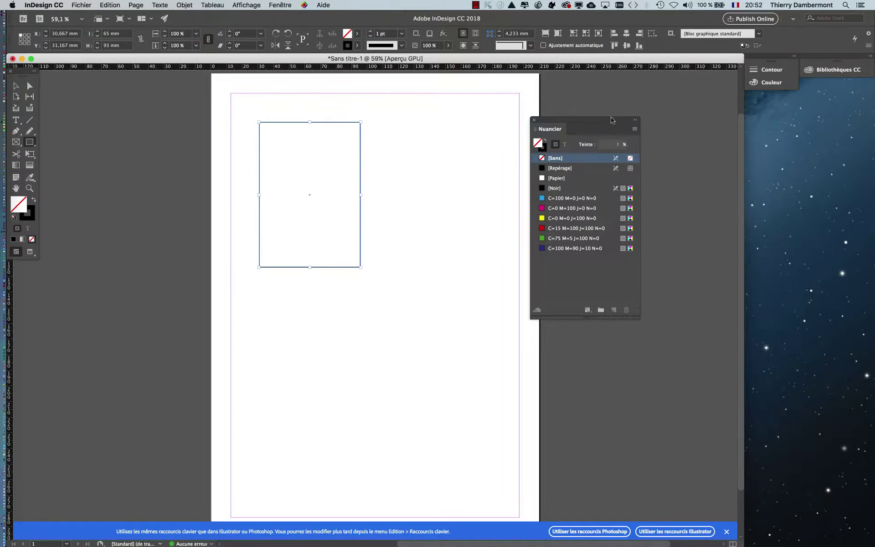
left_click_drag(549, 123, 442, 118)
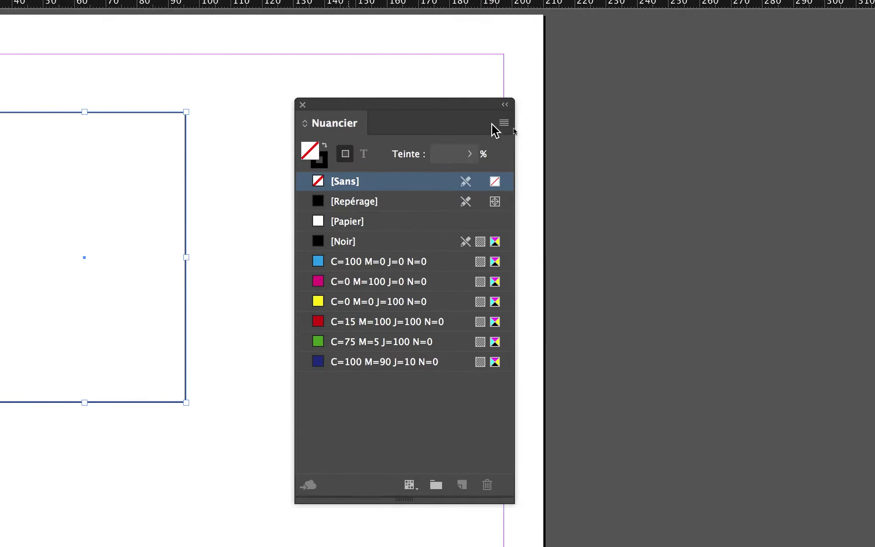
left_click(493, 122)
left_click(506, 131)
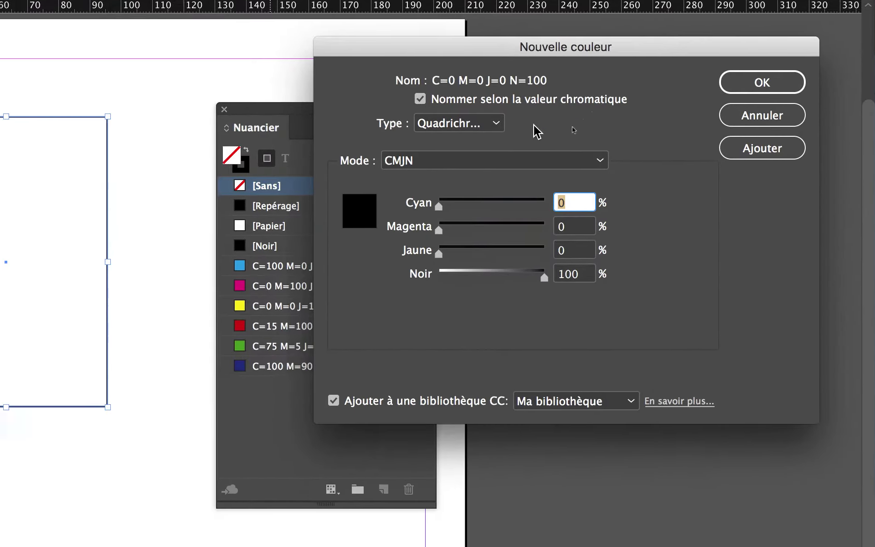
left_click(472, 163)
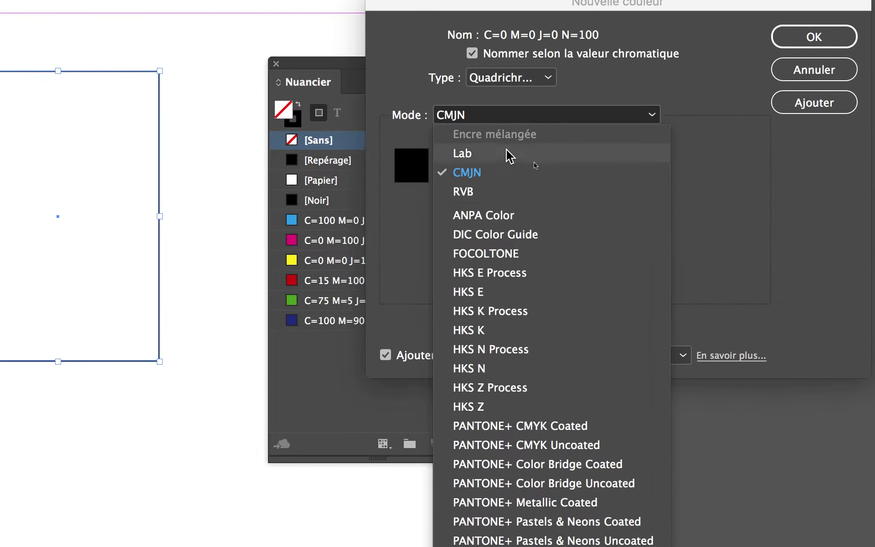
left_click(462, 240)
Step: Fill the first frame with red R=255 V=33 B=36 and draw an overlapping second frame
left_click_drag(501, 133, 594, 131)
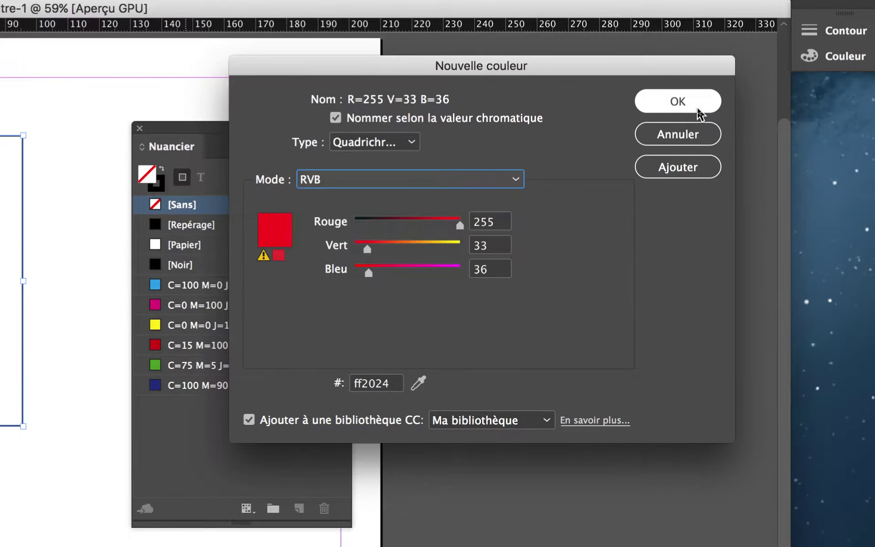
left_click(699, 112)
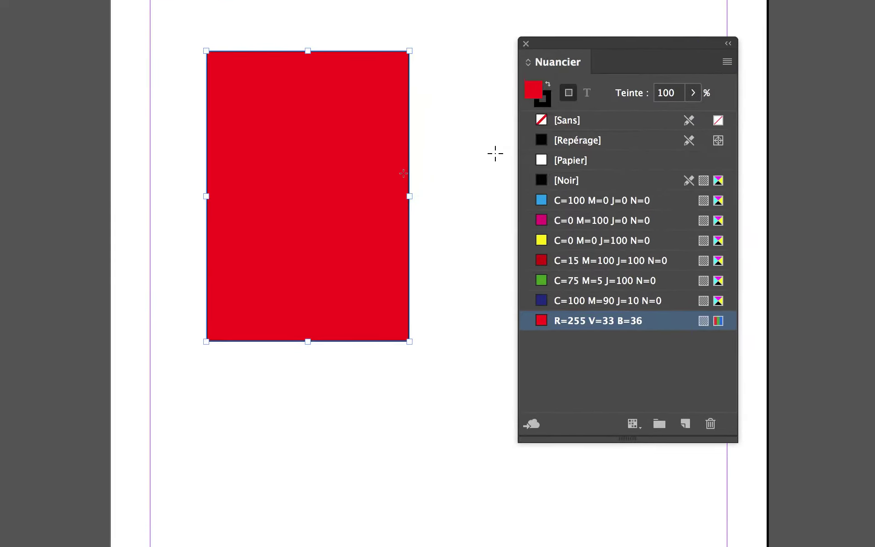
left_click_drag(495, 153, 320, 516)
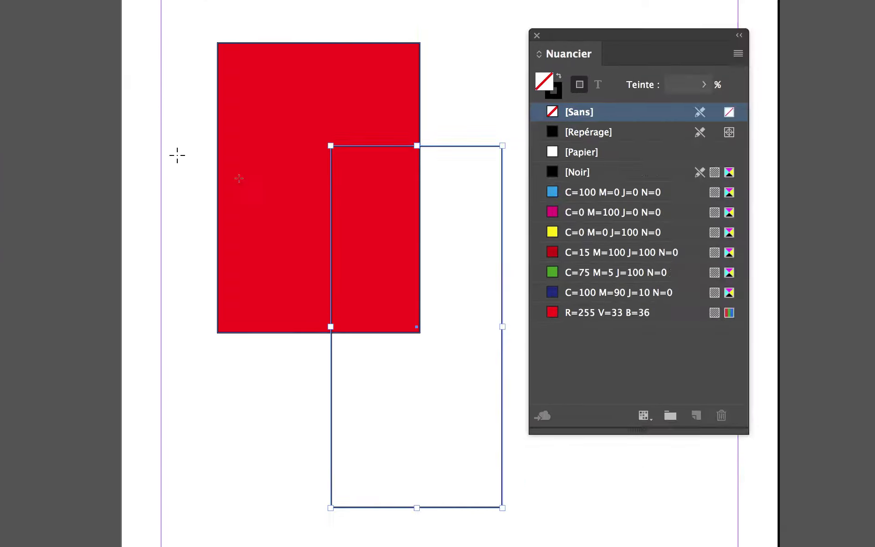
Step: Fill the second frame with a new green RGB swatch, R=111 V=231 B=36
left_click(738, 53)
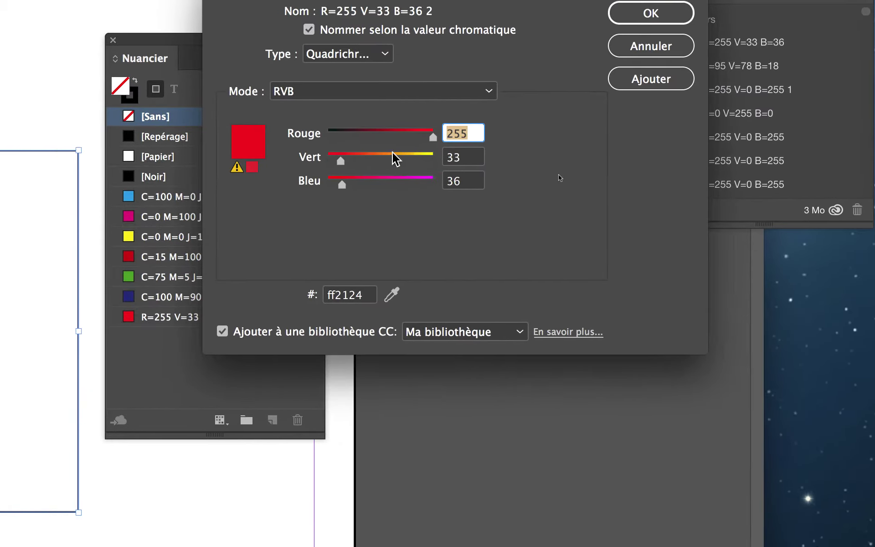
left_click_drag(322, 157, 404, 159)
left_click(355, 132)
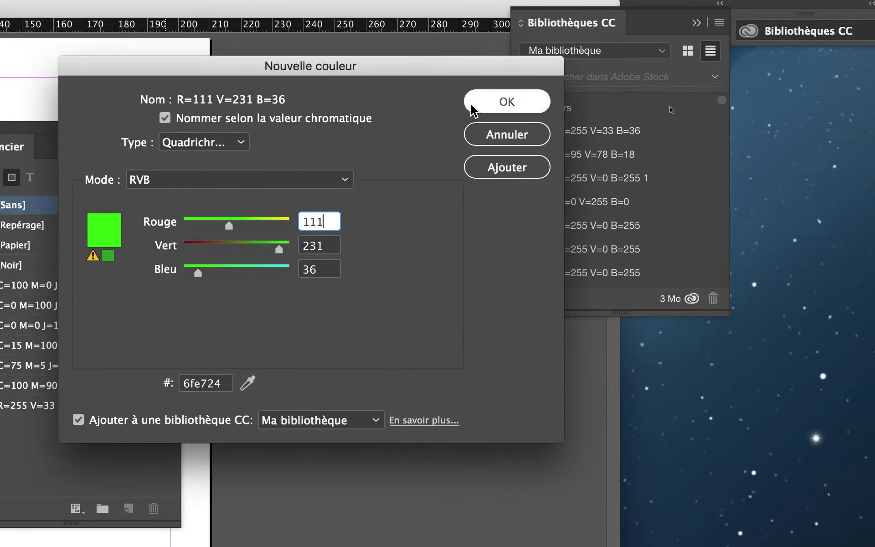
left_click(474, 110)
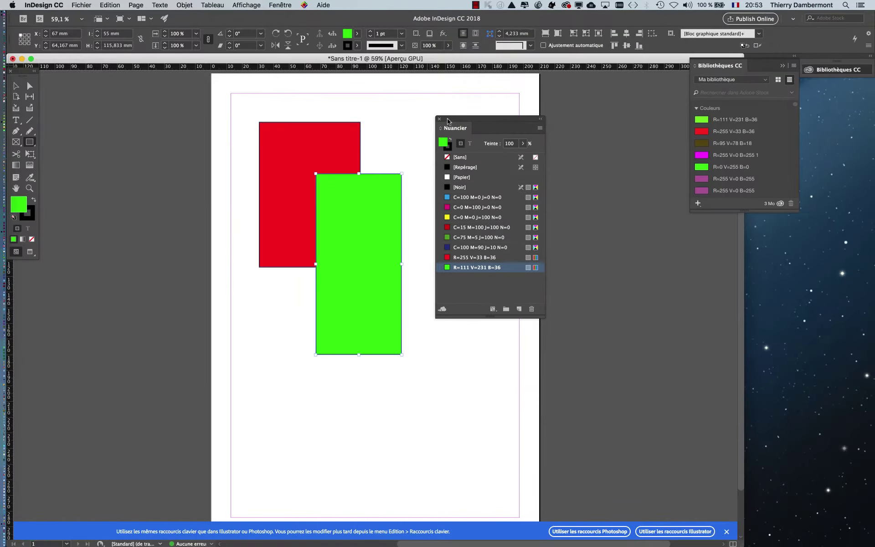
left_click_drag(455, 120, 551, 129)
left_click(110, 5)
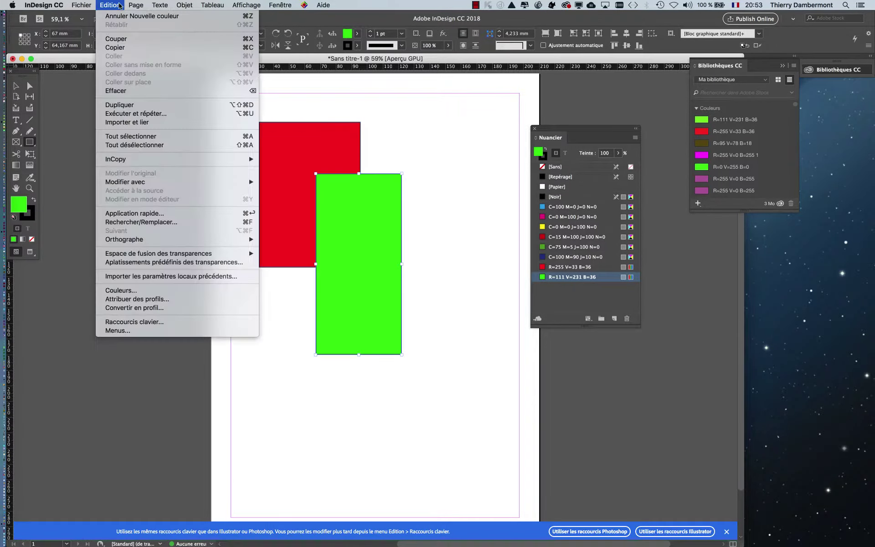
mouse_move(95, 255)
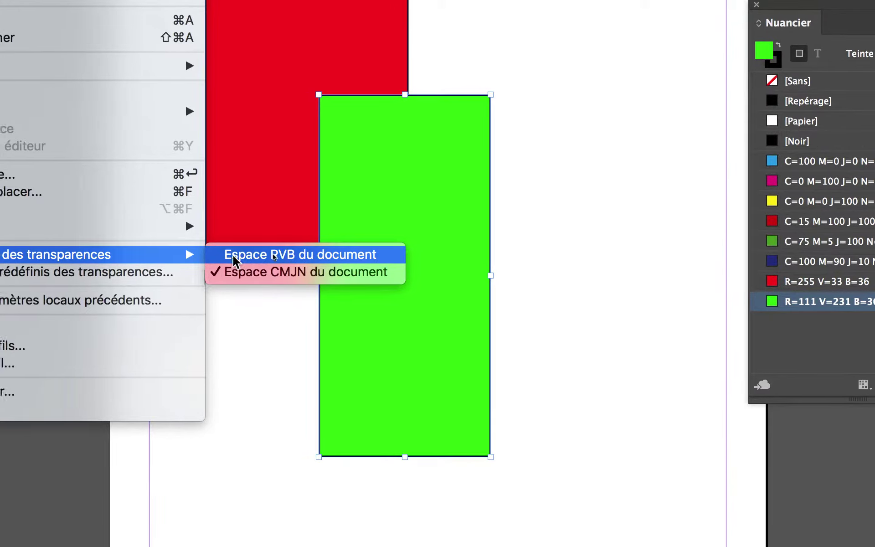
Step: Switch transparency blending to the document RGB space, then back to document CMYK
left_click(237, 262)
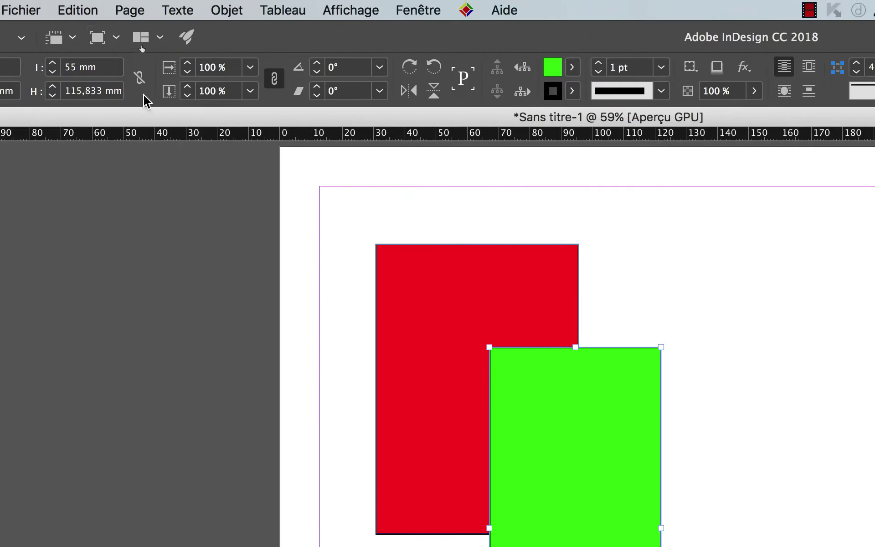
left_click(121, 7)
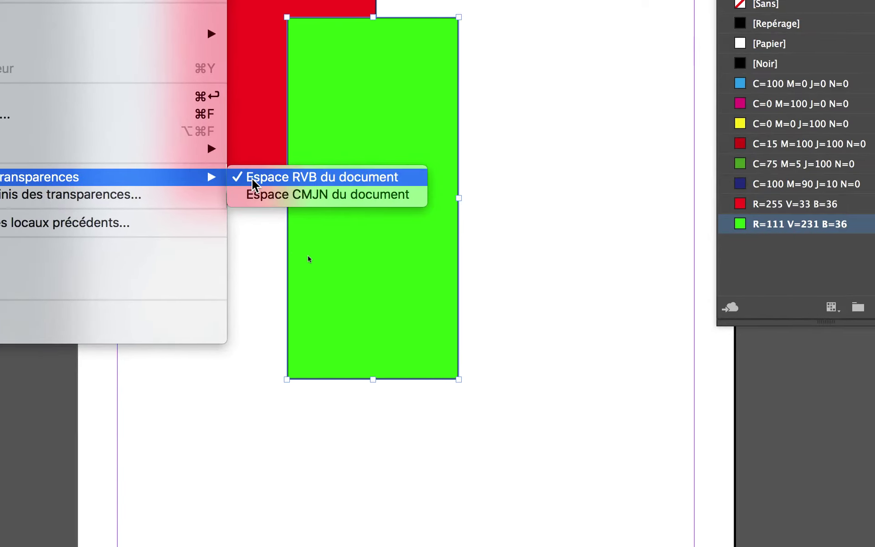
left_click(262, 185)
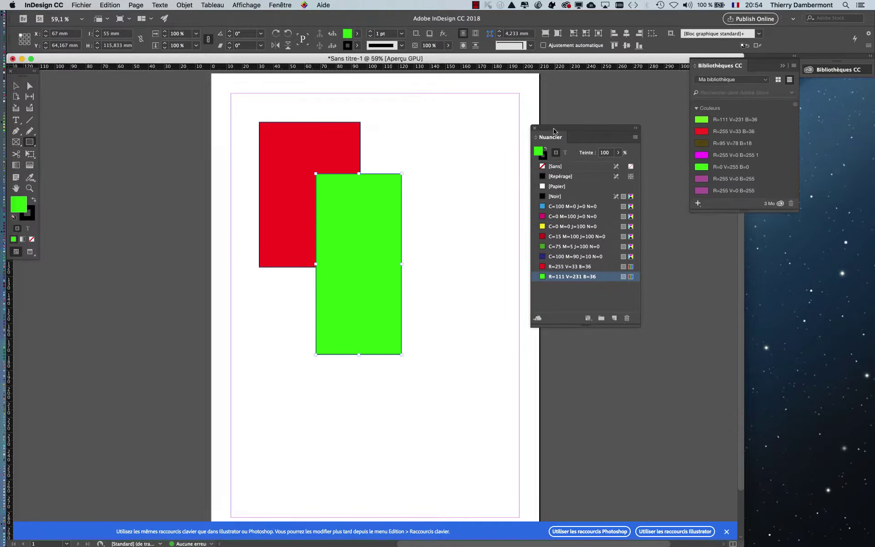
Step: Select the green rectangle and bring up its Objet > Effets list
left_click_drag(554, 133, 599, 135)
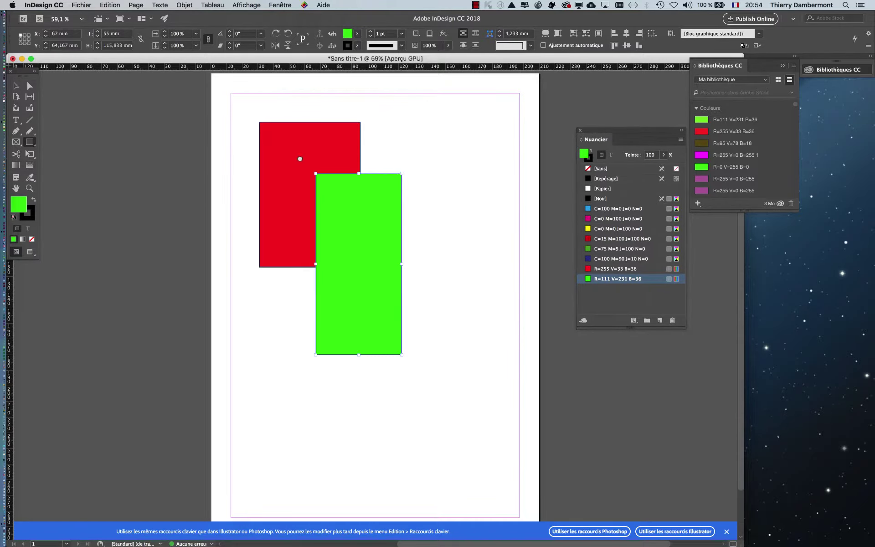
scroll(300, 159, "right", 5)
left_click(15, 86)
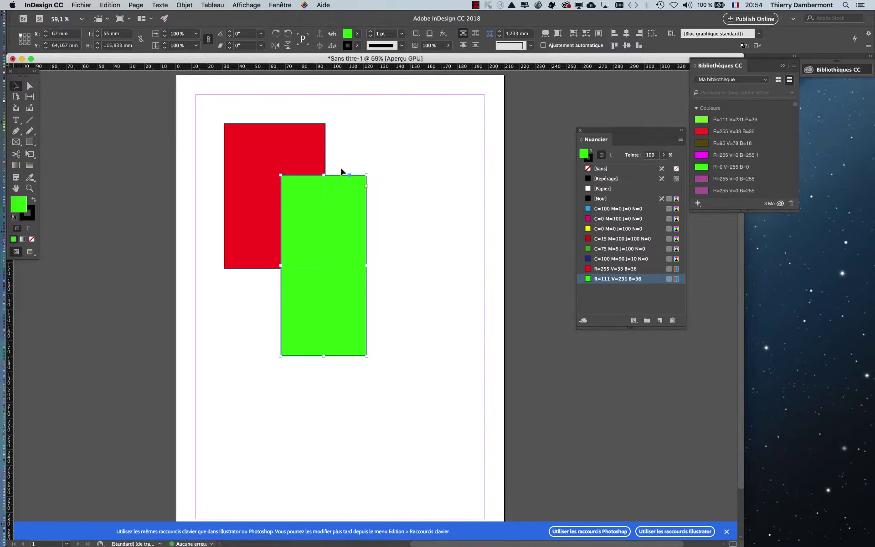
scroll(333, 232, "up", 3, "alt")
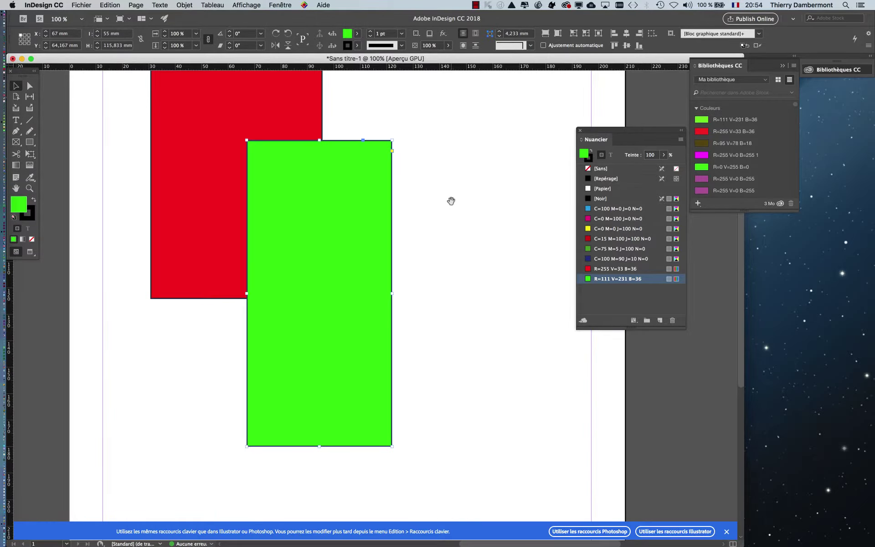
left_click_drag(451, 201, 449, 246)
left_click(410, 237)
left_click(371, 220)
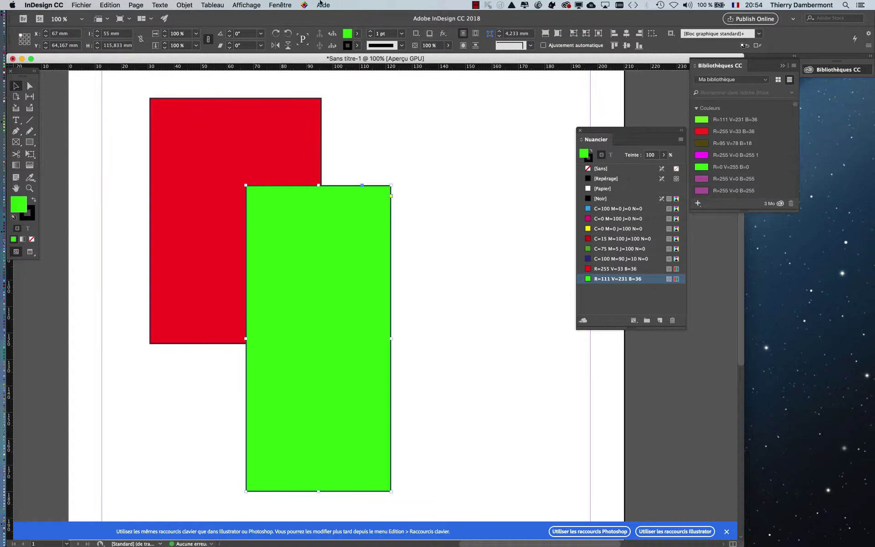
left_click(280, 5)
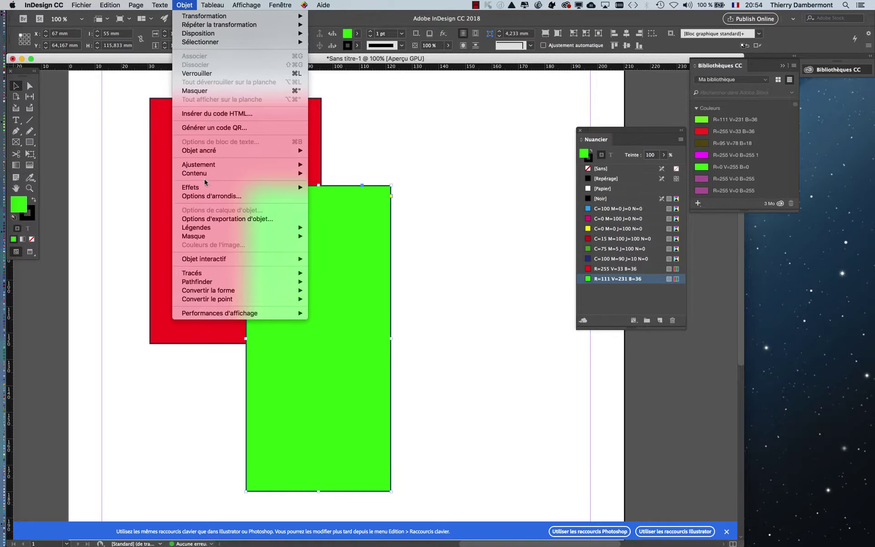
mouse_move(173, 189)
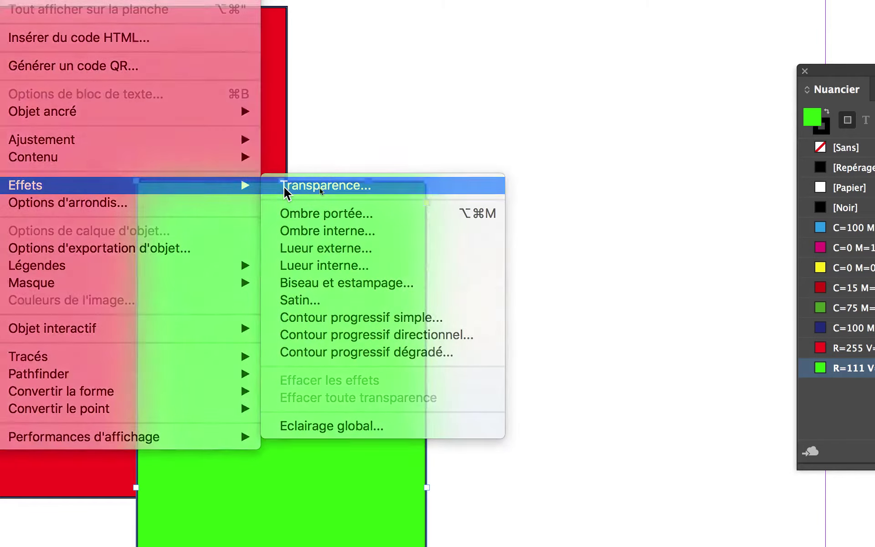
Step: Give the green frame Produit (Multiply) transparency at 100% opacity with preview on, then deselect
left_click(284, 187)
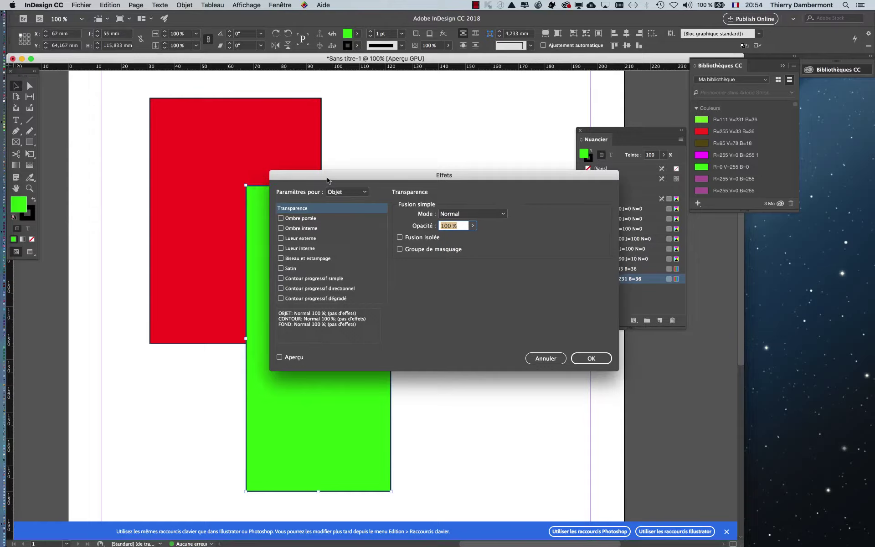
left_click_drag(320, 191, 491, 107)
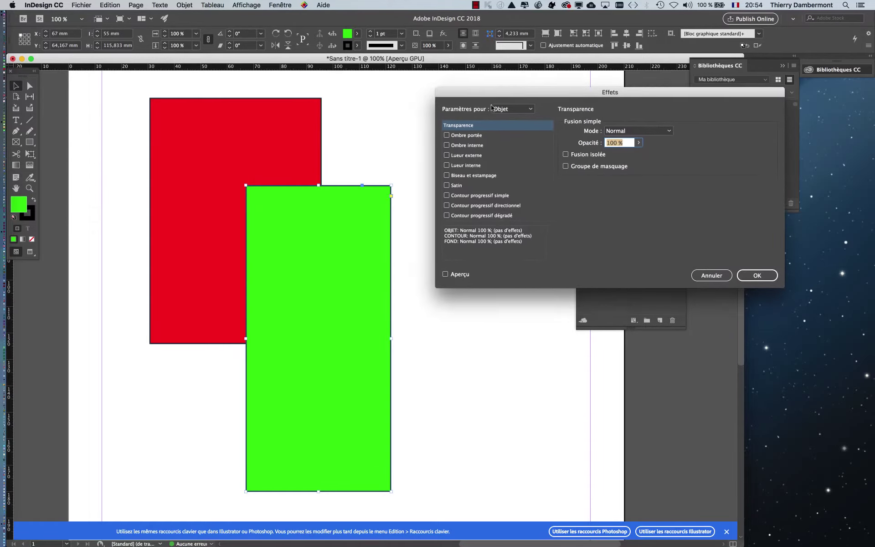
left_click(446, 275)
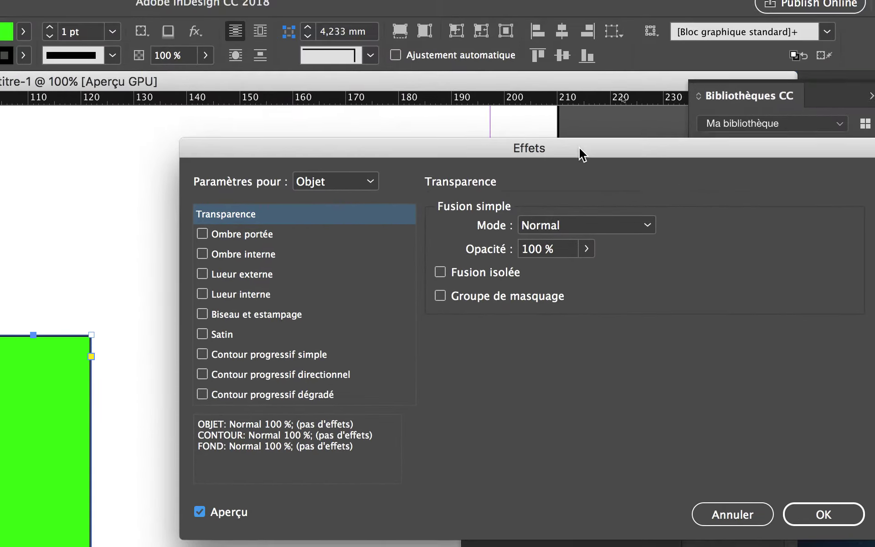
left_click_drag(578, 146, 322, 230)
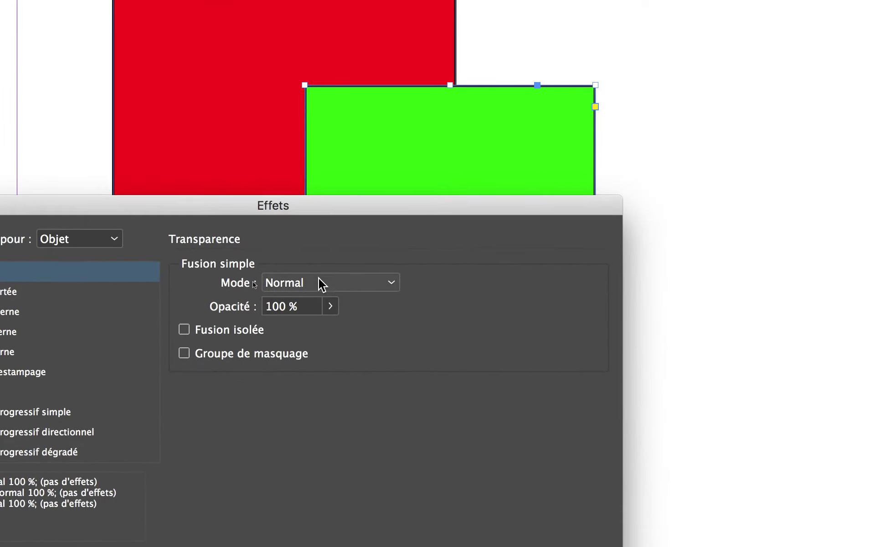
left_click(320, 281)
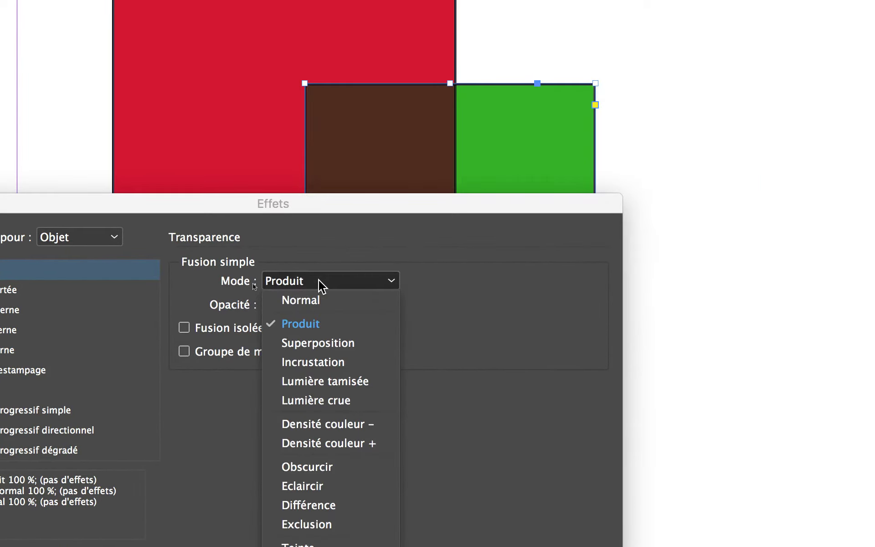
left_click(321, 282)
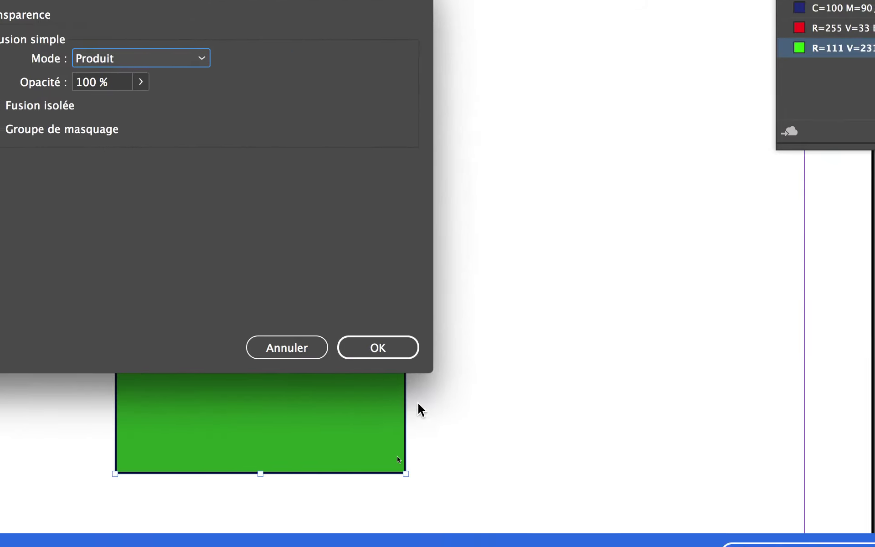
left_click(385, 354)
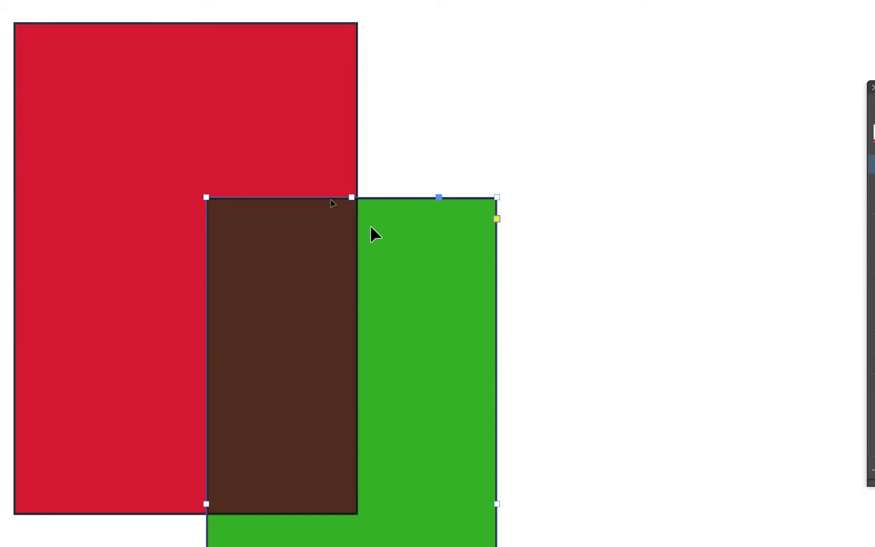
left_click(420, 157)
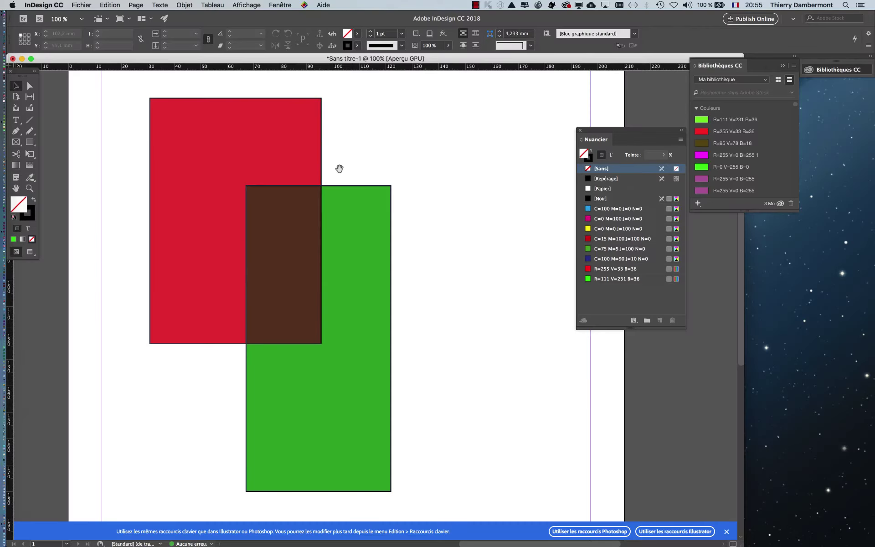
Step: Toggle the transparency blend space between document RGB and CMYK twice, ending on CMYK
left_click_drag(339, 168, 517, 177)
left_click_drag(400, 183, 364, 185)
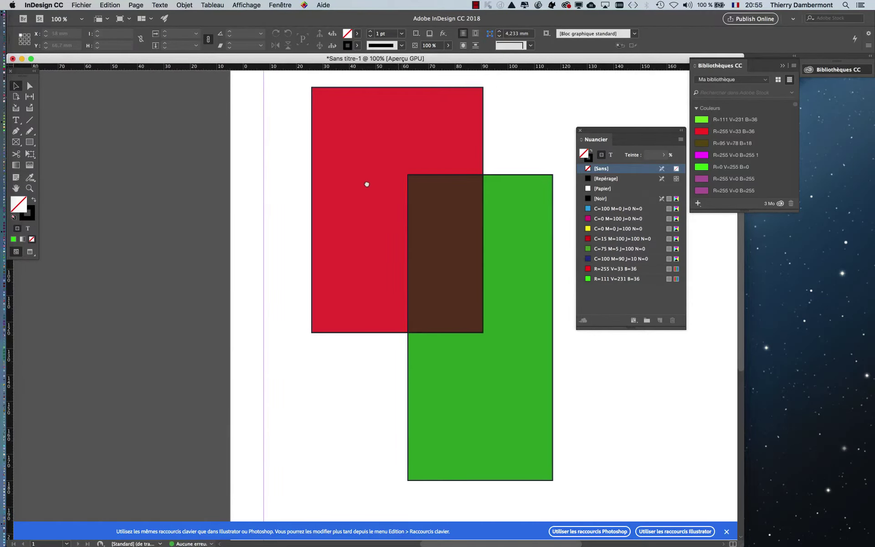
left_click(101, 4)
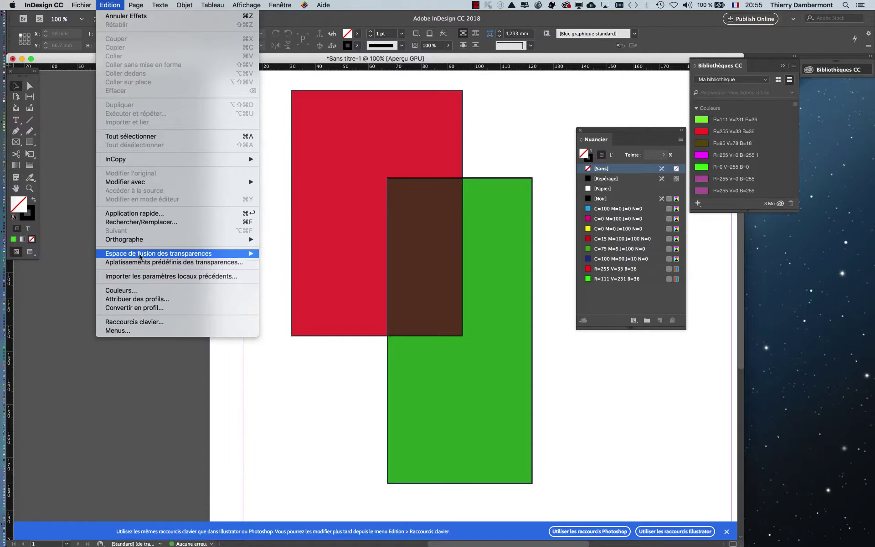
mouse_move(82, 252)
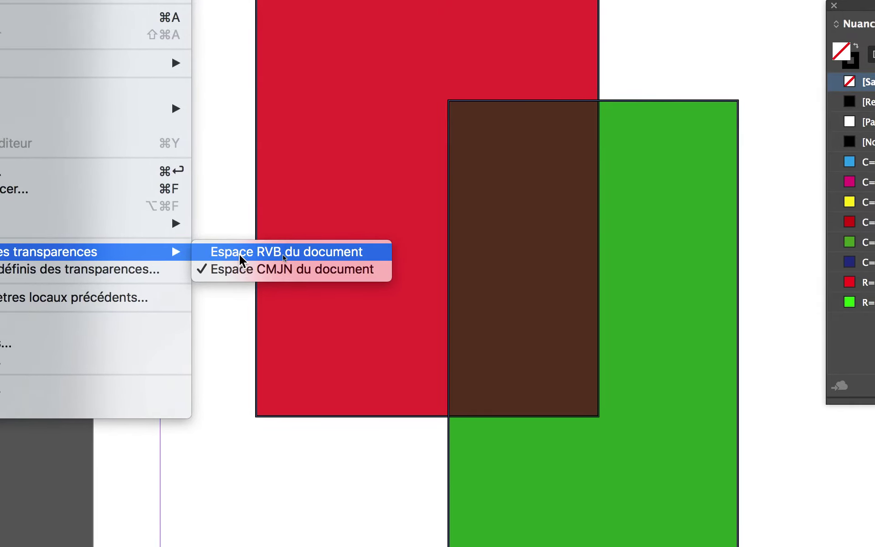
left_click(241, 257)
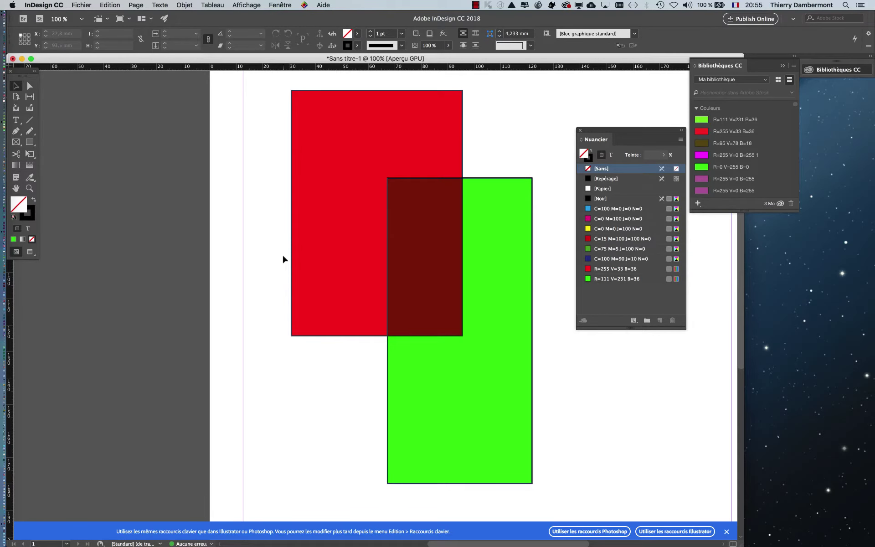
left_click(110, 5)
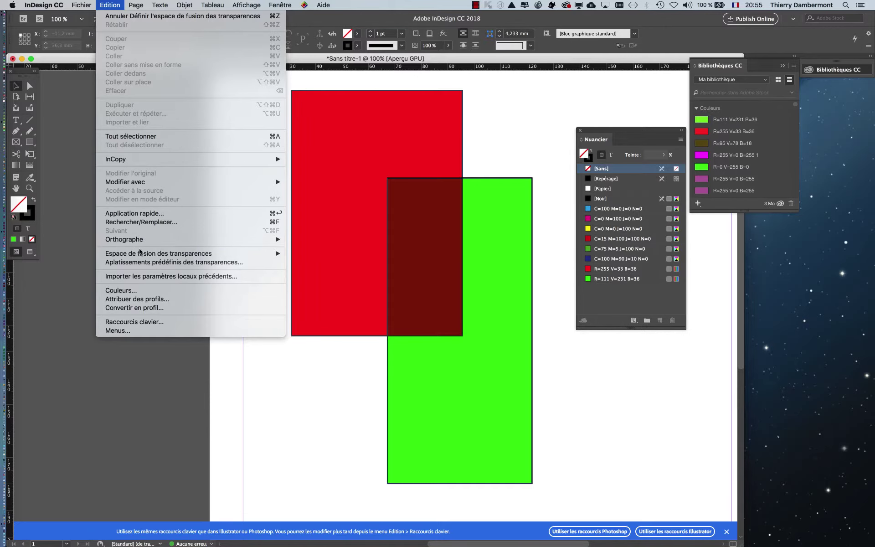
mouse_move(158, 253)
left_click(313, 263)
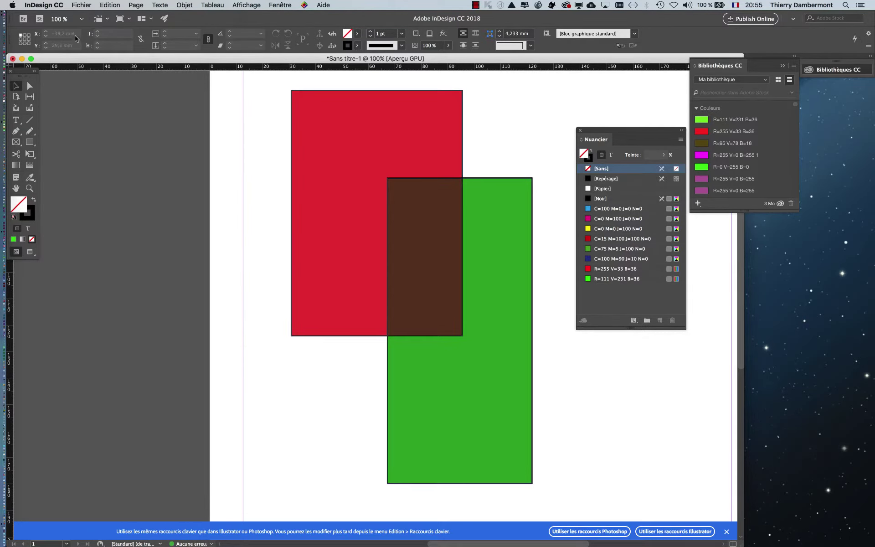
left_click(102, 5)
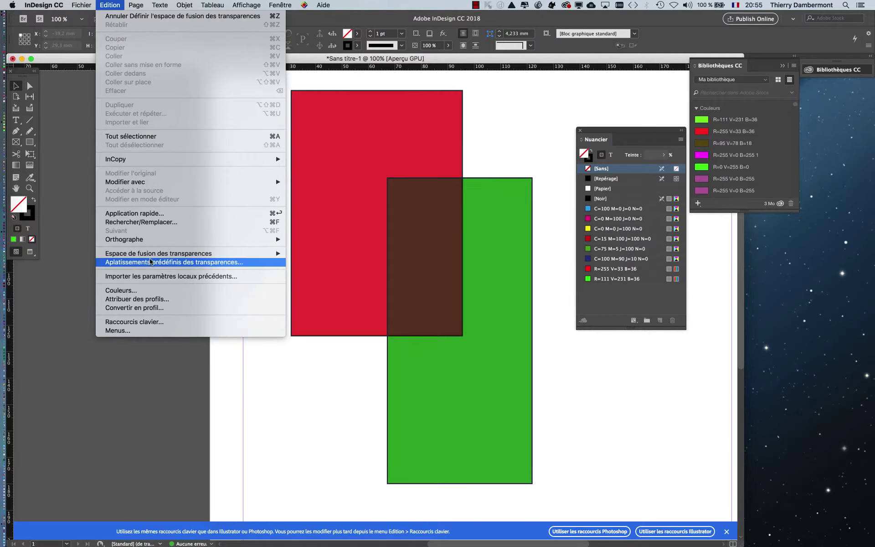
left_click(319, 255)
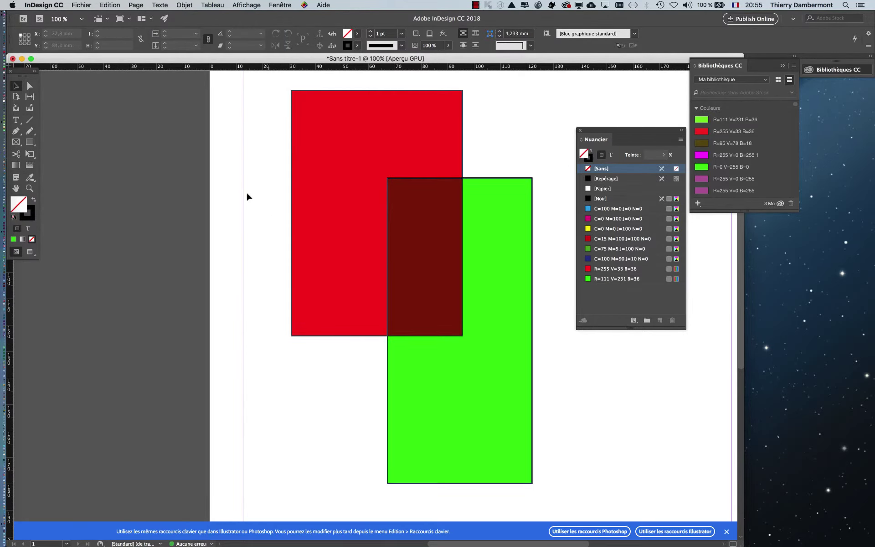
left_click(110, 5)
mouse_move(158, 253)
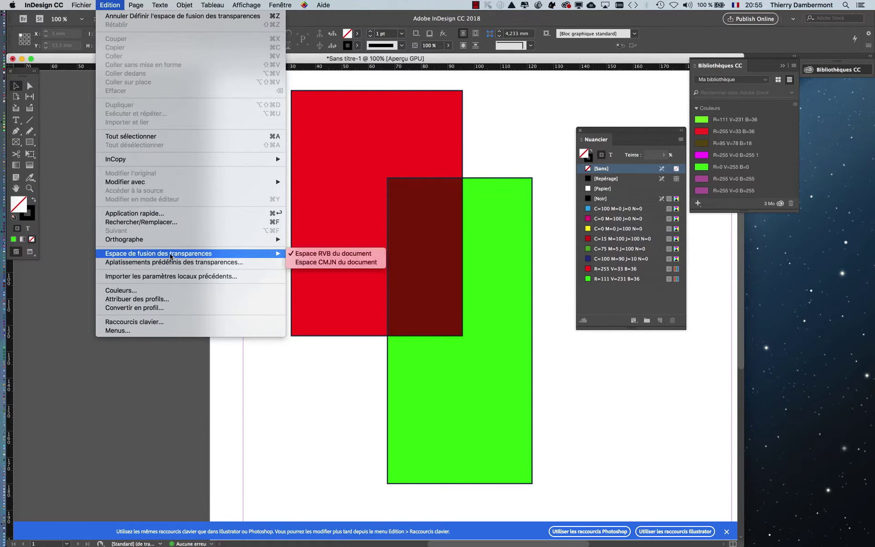
left_click(294, 263)
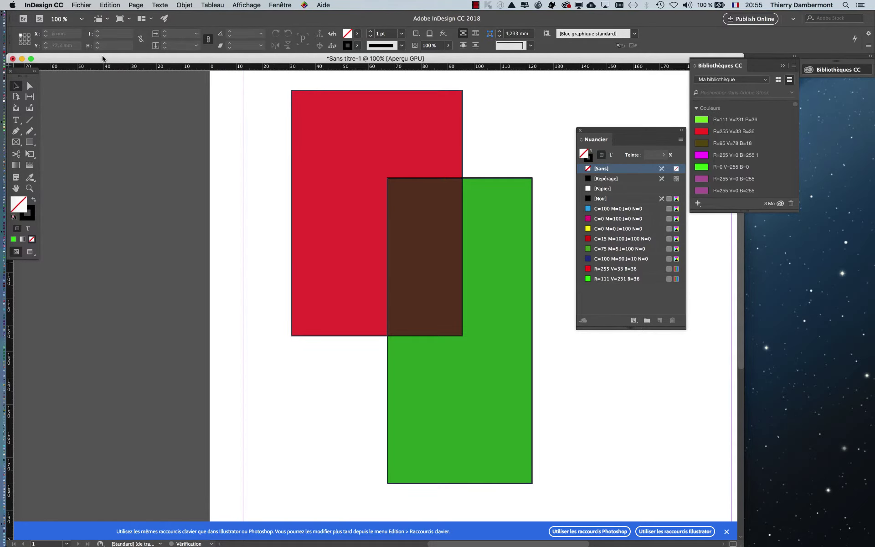
Step: Open the document colour settings via Edition > Couleurs
left_click(115, 4)
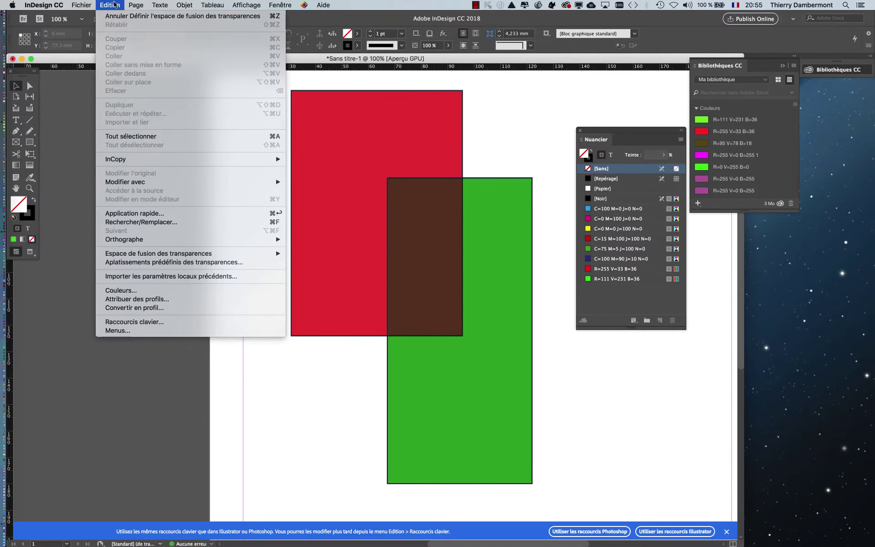
left_click(115, 5)
left_click(116, 4)
left_click(127, 290)
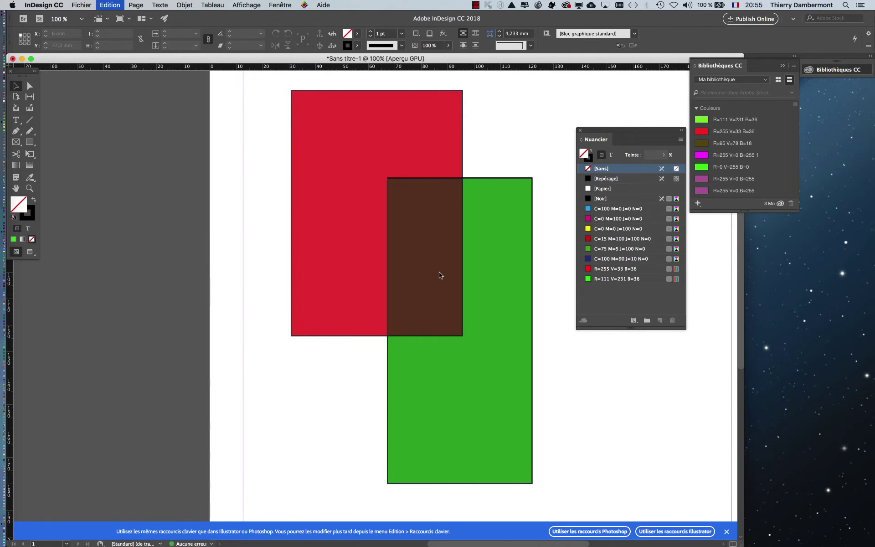
Step: Review the colour settings (Adobe RGB (1998), Euroscale Coated v2) twice, closing them each time
key("alt")
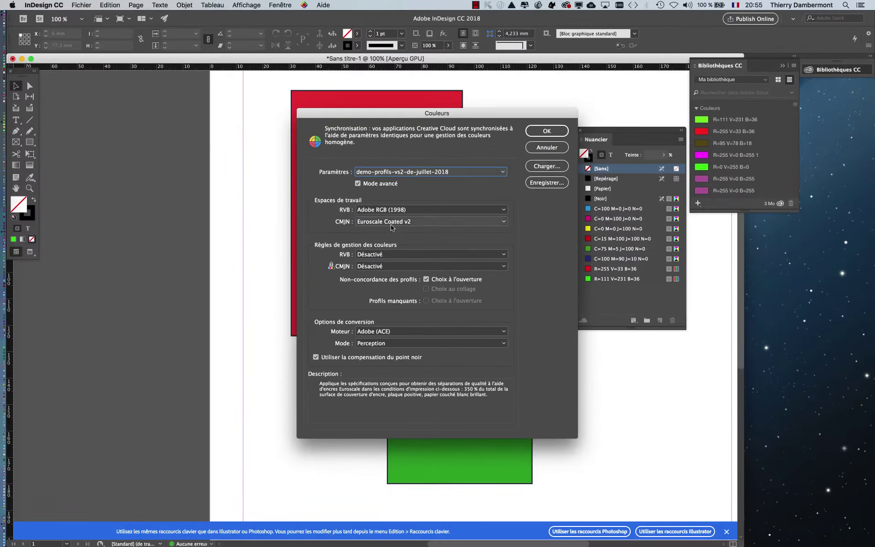
left_click(555, 150)
left_click(107, 4)
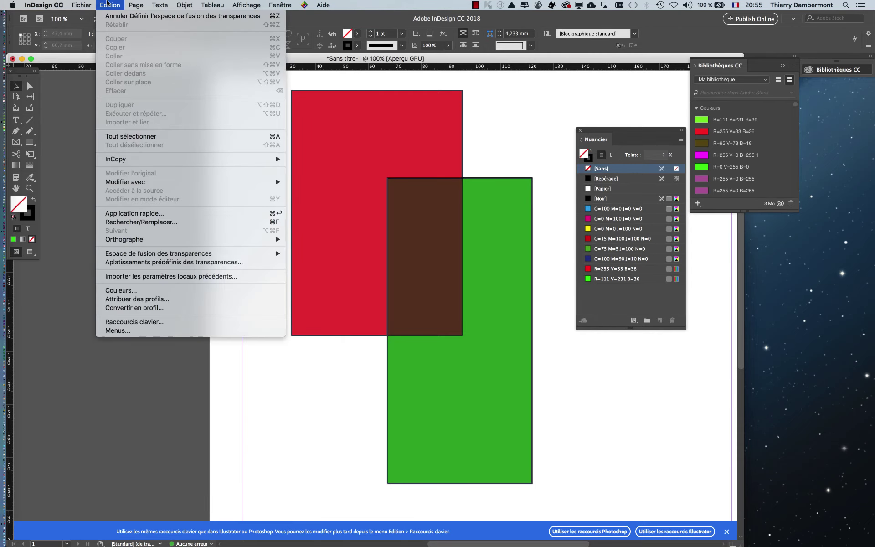
left_click(172, 291)
key("alt")
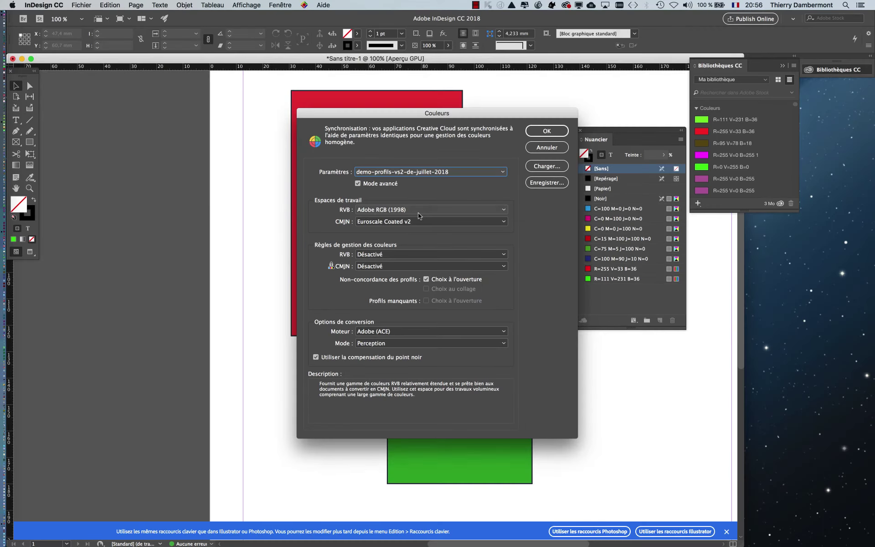
left_click(544, 148)
left_click(109, 5)
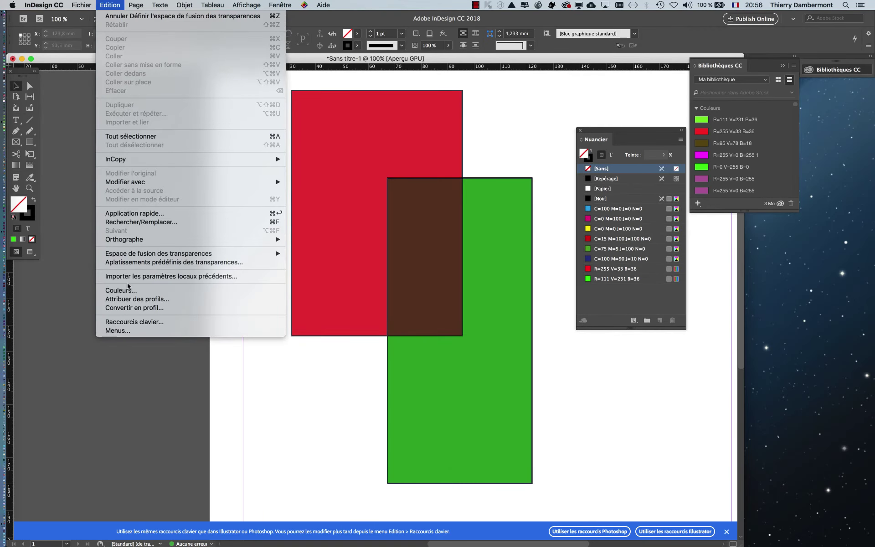
mouse_move(159, 254)
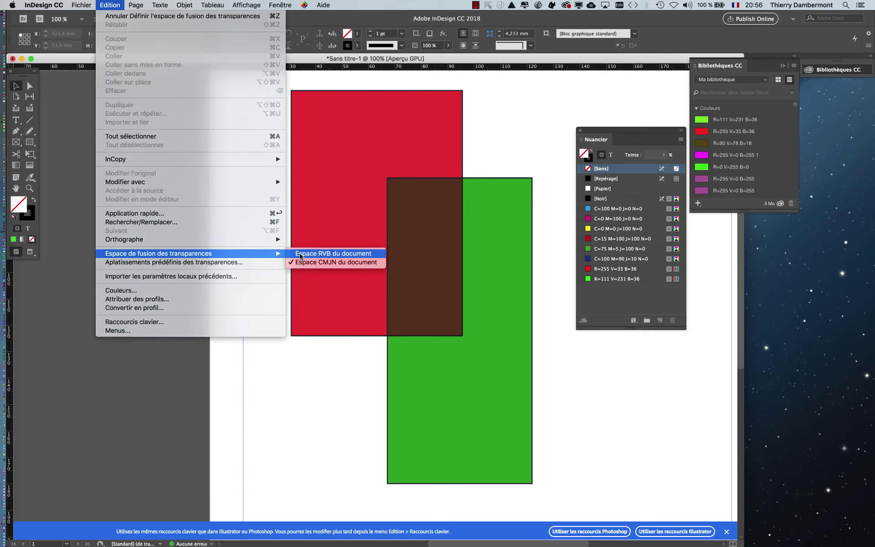
Step: Set transparency blending to the document RGB space and confirm it stays active
left_click(300, 255)
left_click(110, 5)
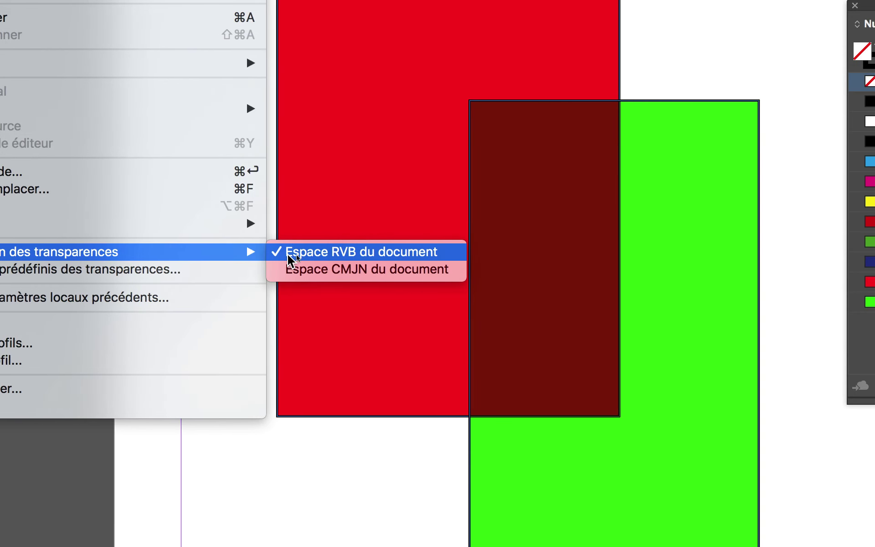
left_click(329, 253)
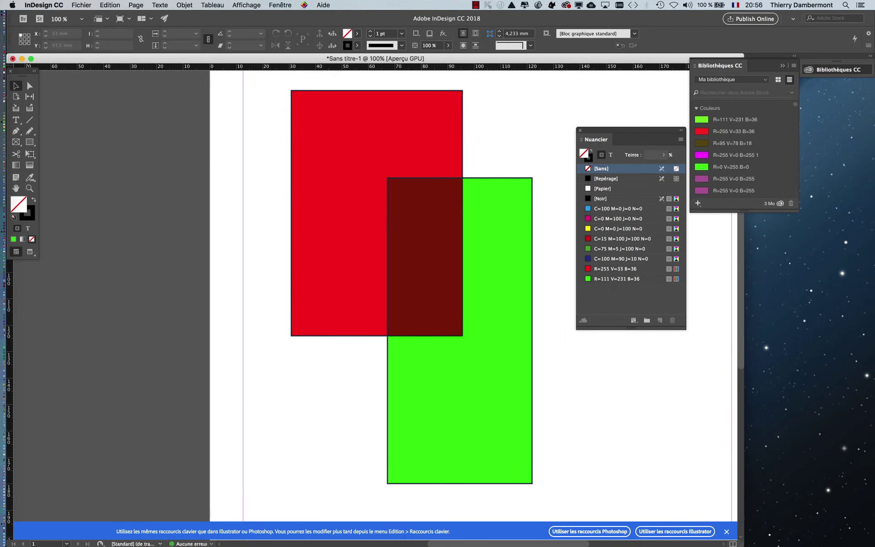